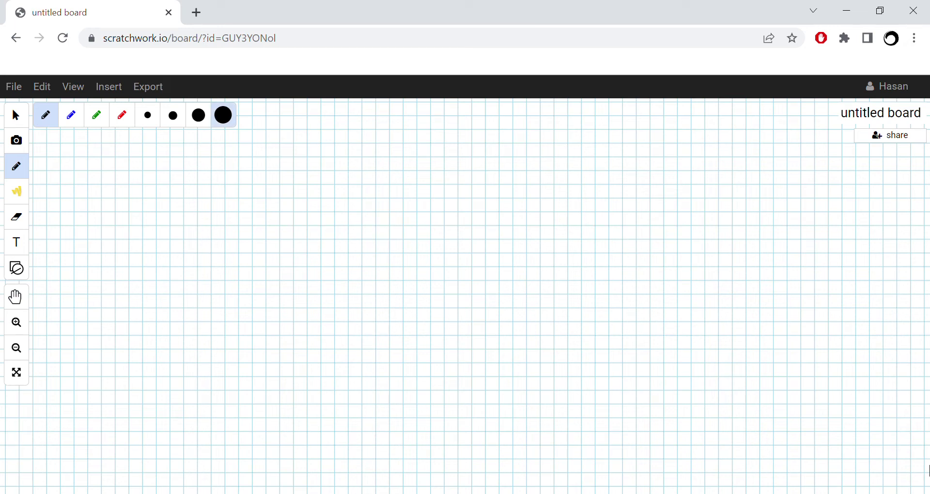
- Handwrite the question '1. tan x = 2cot x' in black pen
drag(76, 157, 77, 181)
mouse_move(160, 155)
mouse_down()
mouse_move(170, 182)
mouse_move(170, 165)
mouse_up()
drag(182, 163, 206, 168)
drag(215, 164, 202, 175)
drag(225, 165, 273, 167)
mouse_move(287, 157)
mouse_down()
mouse_move(287, 168)
mouse_move(307, 169)
mouse_up()
drag(295, 160, 322, 168)
drag(313, 155, 319, 166)
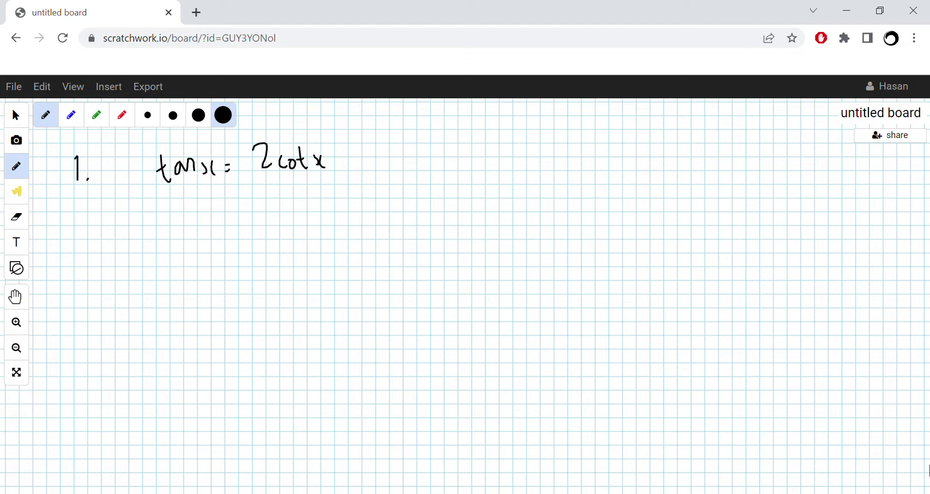
- Write the range -180 ≤ x ≤ 90 to the right of the equation
drag(450, 152, 478, 150)
drag(490, 135, 489, 134)
mouse_move(503, 137)
mouse_down()
mouse_move(540, 135)
mouse_move(537, 151)
mouse_up()
drag(524, 148, 559, 152)
mouse_move(552, 139)
mouse_down()
mouse_move(559, 151)
mouse_move(583, 153)
mouse_up()
mouse_move(595, 136)
mouse_down()
mouse_move(601, 151)
mouse_move(619, 135)
mouse_up()
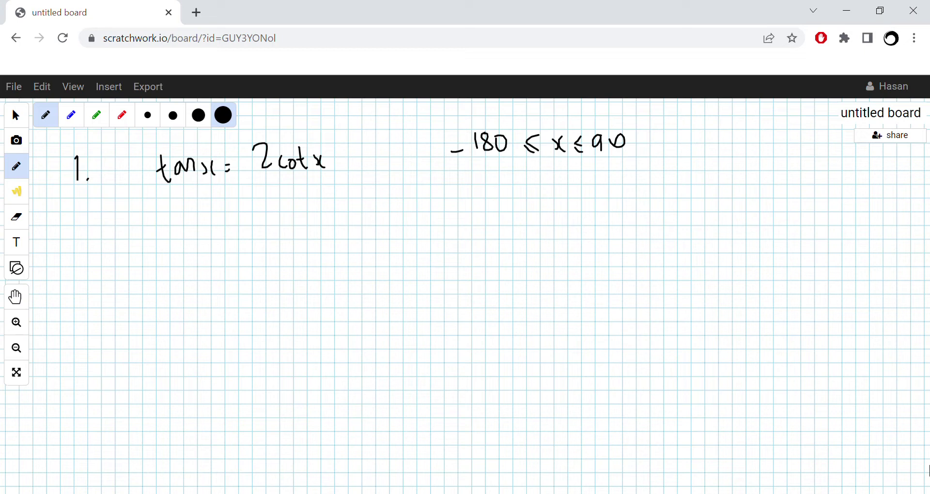
- Begin the next working line with 'tan x ='
drag(167, 197, 170, 222)
mouse_move(166, 209)
mouse_down()
mouse_move(182, 220)
mouse_move(220, 218)
mouse_move(208, 221)
mouse_move(244, 201)
mouse_up()
drag(238, 209, 245, 208)
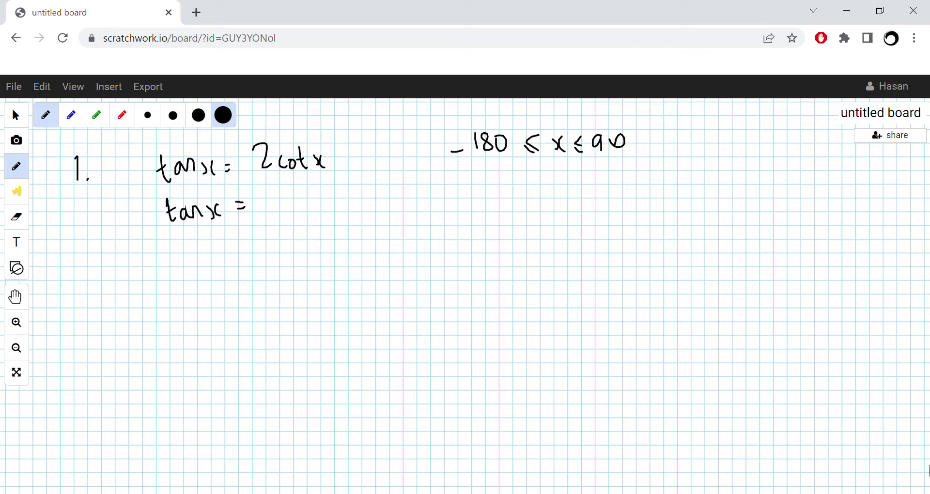
- Complete the line as tan x = 2/tan x
drag(282, 194, 294, 206)
mouse_move(278, 214)
mouse_down()
mouse_move(311, 209)
mouse_move(287, 239)
mouse_up()
mouse_move(282, 231)
mouse_down()
mouse_move(332, 234)
mouse_move(325, 236)
mouse_up()
click(323, 230)
scroll(465, 291, down, 1)
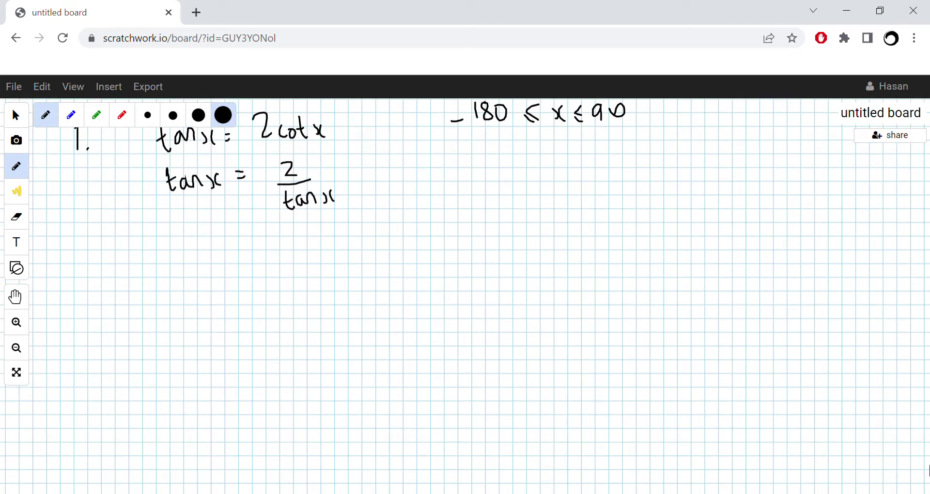
- Write tan²x = 2 on the next line
mouse_move(178, 247)
mouse_down()
mouse_move(189, 267)
mouse_move(186, 256)
mouse_up()
mouse_move(199, 256)
mouse_down()
mouse_move(207, 265)
mouse_move(235, 254)
mouse_move(253, 269)
mouse_up()
mouse_move(248, 257)
mouse_down()
mouse_move(240, 265)
mouse_move(275, 249)
mouse_up()
drag(268, 255, 313, 259)
scroll(480, 290, down, 2)
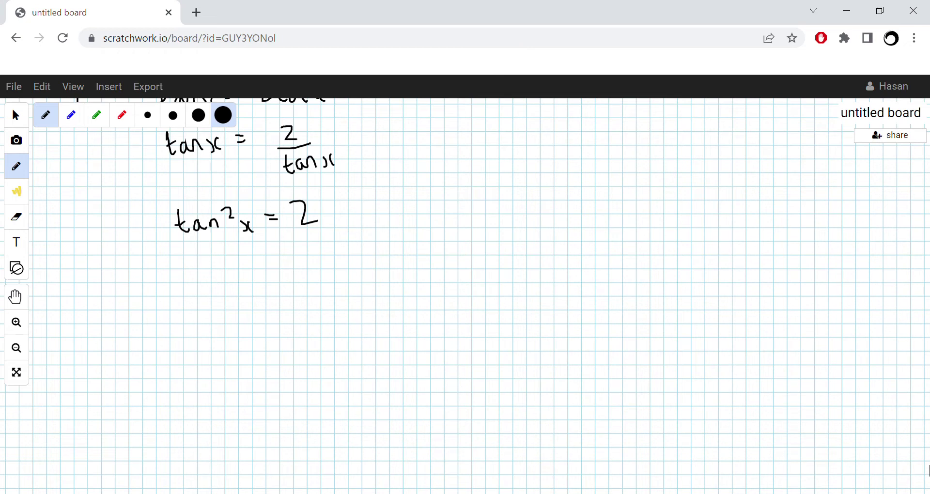
- Write tan x = ±√2 below tan²x = 2
mouse_move(207, 265)
mouse_down()
mouse_move(218, 296)
mouse_move(218, 279)
mouse_move(238, 293)
mouse_move(265, 291)
mouse_up()
click(263, 278)
mouse_move(249, 279)
mouse_down()
mouse_move(251, 293)
mouse_move(354, 248)
mouse_up()
drag(349, 260, 363, 278)
mouse_move(348, 248)
mouse_down()
mouse_move(363, 244)
mouse_move(321, 269)
mouse_up()
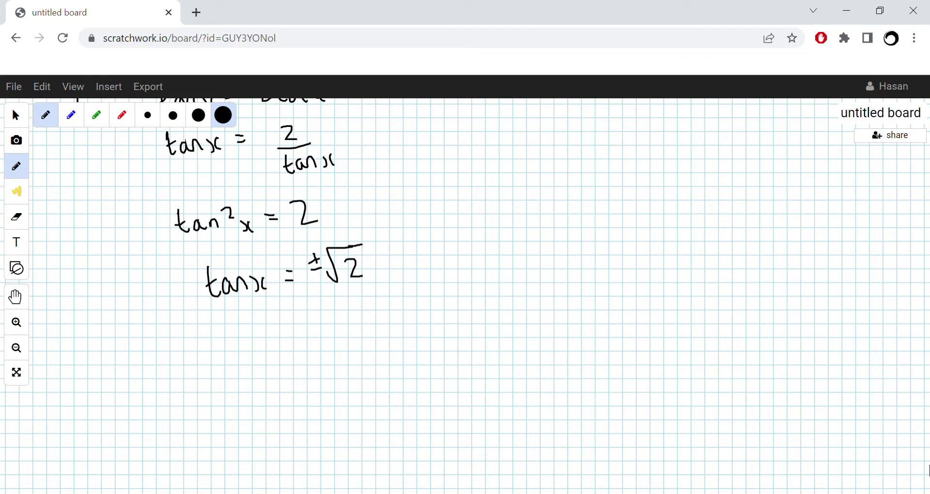
scroll(465, 295, down, 2)
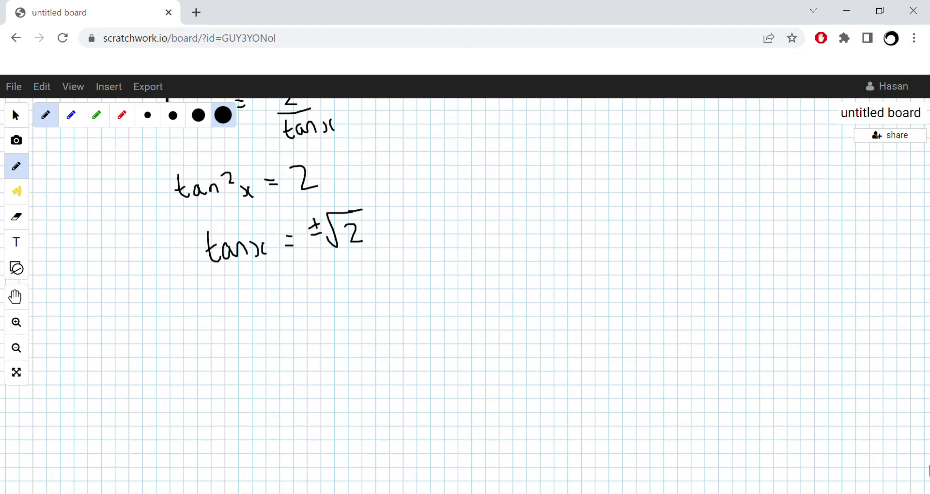
- Start the positive case, tan x = √2, on the left
mouse_move(158, 297)
mouse_down()
mouse_move(166, 314)
mouse_move(164, 304)
mouse_up()
mouse_move(179, 304)
mouse_down()
mouse_move(172, 314)
mouse_move(211, 317)
mouse_up()
mouse_move(223, 299)
mouse_down()
mouse_move(218, 313)
mouse_move(239, 302)
mouse_up()
mouse_move(233, 308)
mouse_down()
mouse_move(296, 282)
mouse_move(304, 313)
mouse_up()
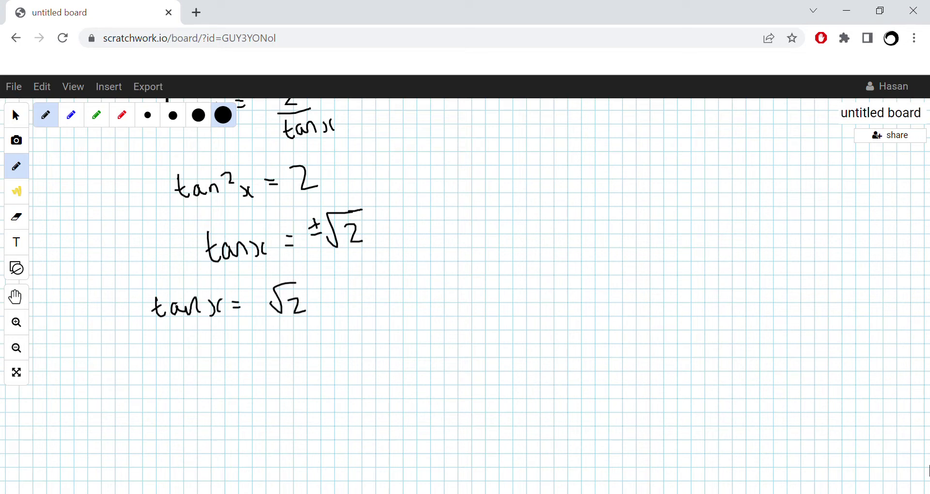
- Write the negative case, tan x = -√2, on the right
drag(603, 276, 613, 297)
drag(597, 287, 637, 298)
drag(652, 281, 656, 297)
mouse_move(650, 285)
mouse_down()
mouse_move(643, 299)
mouse_move(684, 284)
mouse_move(713, 294)
mouse_move(730, 250)
mouse_move(732, 296)
mouse_move(740, 296)
mouse_up()
scroll(927, 470, down, 1)
scroll(927, 470, down, 3)
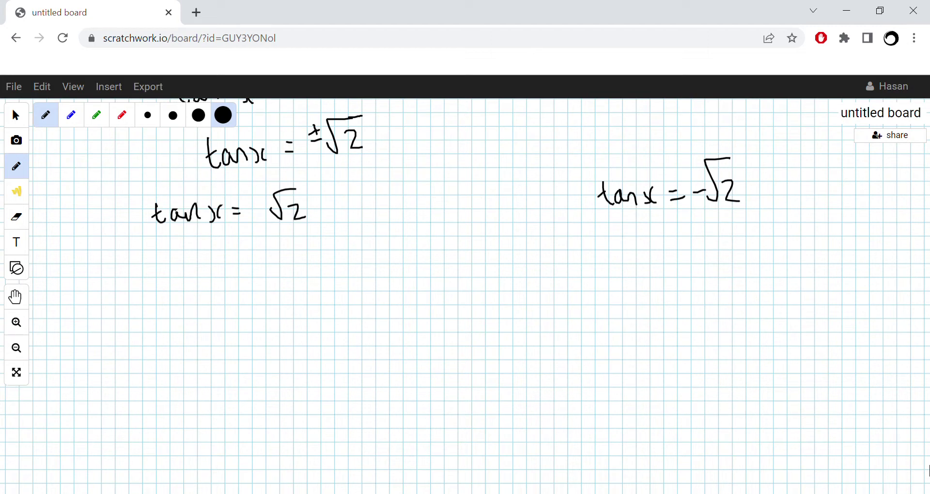
- Draw crossed axes and label the quadrants S, A, T and C
drag(231, 271, 255, 393)
drag(160, 334, 350, 306)
drag(342, 348, 343, 365)
drag(304, 295, 318, 289)
drag(167, 310, 166, 324)
drag(191, 367, 195, 383)
drag(183, 371, 192, 366)
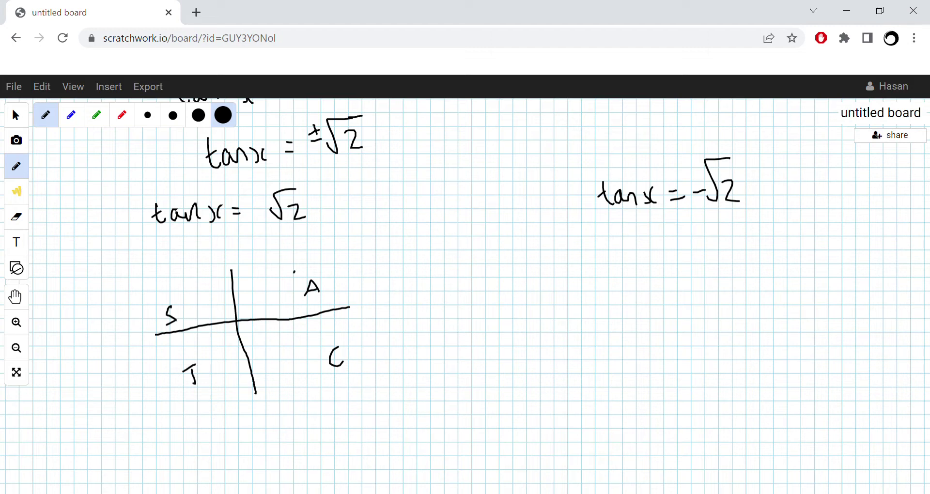
- Circle the A and T quadrants, where tan is positive
mouse_move(293, 272)
mouse_down()
mouse_move(318, 306)
mouse_move(335, 275)
mouse_move(285, 279)
mouse_up()
mouse_move(175, 364)
mouse_down()
mouse_move(196, 393)
mouse_move(206, 355)
mouse_move(174, 364)
mouse_up()
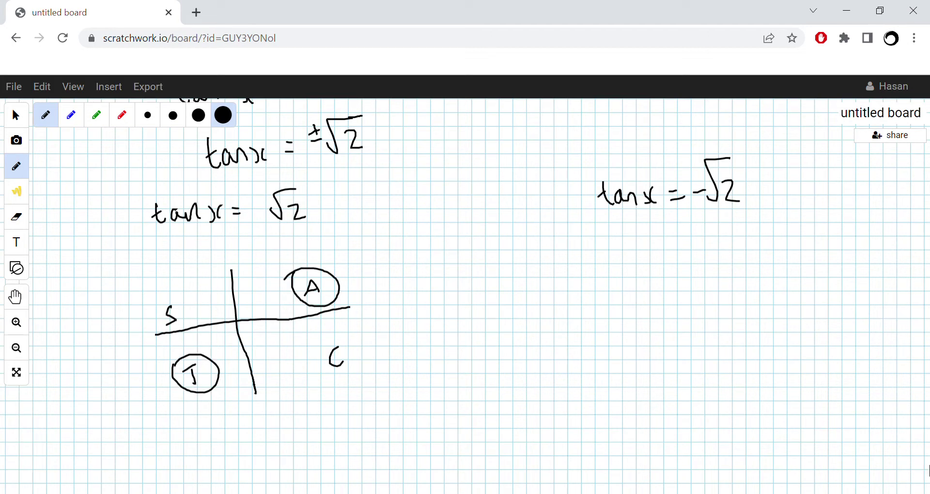
scroll(928, 470, down, 1)
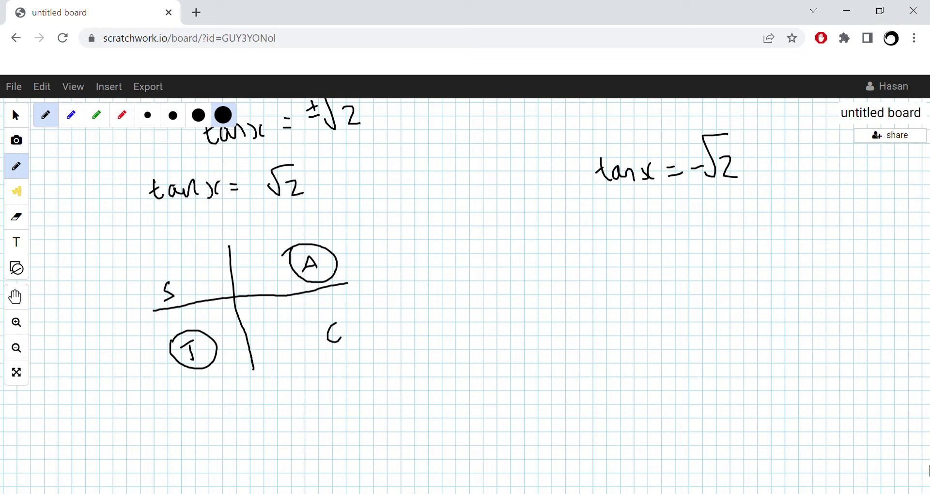
- Write x = 54.7° under tan x = √2
drag(213, 194, 219, 200)
mouse_move(162, 216)
mouse_down()
mouse_move(161, 230)
mouse_move(146, 223)
mouse_move(185, 227)
mouse_move(213, 215)
mouse_up()
mouse_move(201, 211)
mouse_down()
mouse_move(202, 222)
mouse_move(228, 211)
mouse_move(227, 227)
mouse_move(235, 209)
mouse_up()
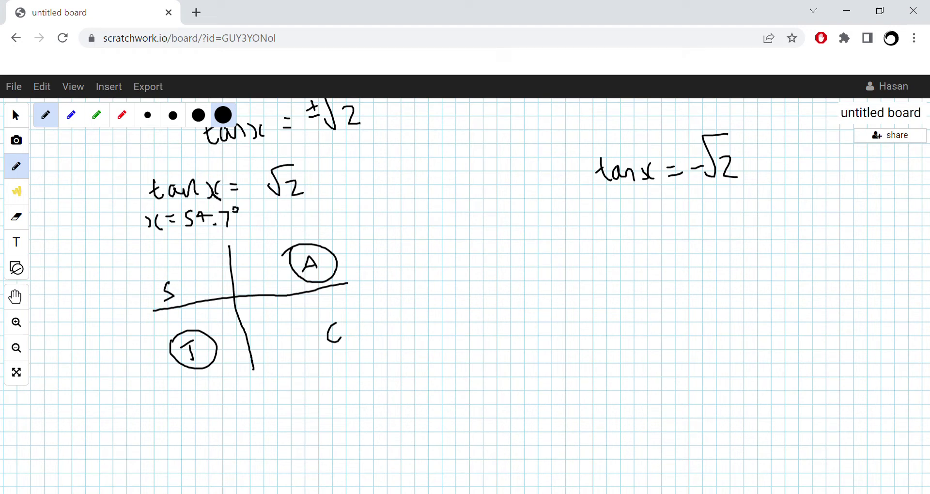
- Draw 54.7° reference lines into the A and T quadrants, labelling both angles
drag(235, 293, 264, 231)
drag(248, 272, 263, 291)
mouse_move(265, 260)
mouse_down()
mouse_move(256, 274)
mouse_move(283, 272)
mouse_up()
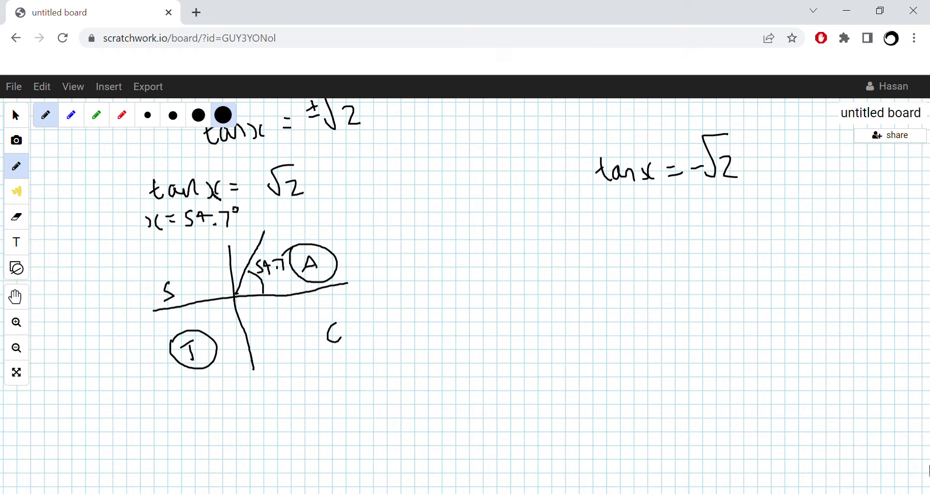
mouse_move(234, 297)
mouse_down()
mouse_move(212, 337)
mouse_move(207, 306)
mouse_up()
mouse_move(192, 312)
mouse_down()
mouse_move(187, 319)
mouse_move(211, 313)
mouse_move(196, 319)
mouse_up()
- Add 239.7° as the second solution after 54.7°
mouse_move(292, 221)
mouse_down()
mouse_move(291, 230)
mouse_move(332, 215)
mouse_move(324, 221)
mouse_up()
mouse_move(337, 212)
mouse_down()
mouse_move(352, 207)
mouse_move(338, 212)
mouse_up()
mouse_move(345, 203)
mouse_down()
mouse_move(345, 218)
mouse_move(366, 219)
mouse_move(382, 199)
mouse_move(378, 192)
mouse_up()
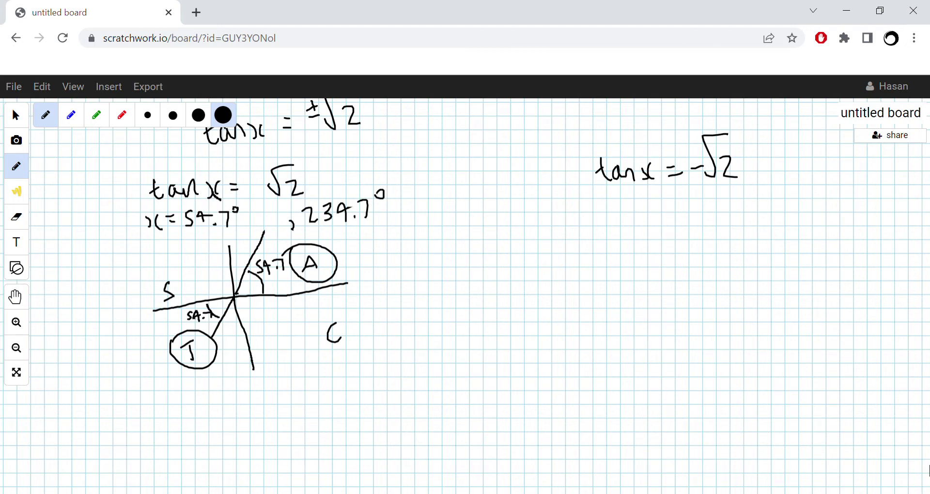
scroll(928, 470, up, 5)
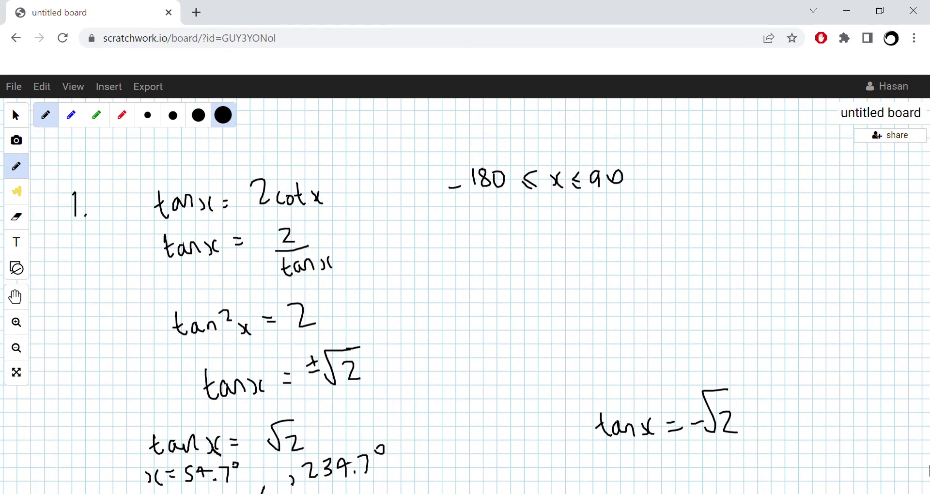
- Underline -180 ≤ x ≤ 90, erase 239.7° with the eraser (E), then return to pen (P)
drag(452, 207, 632, 193)
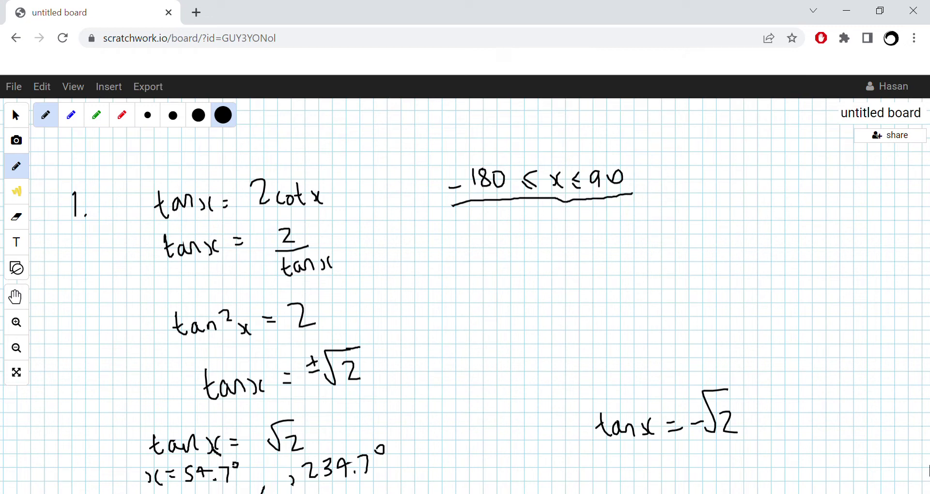
scroll(929, 470, down, 1)
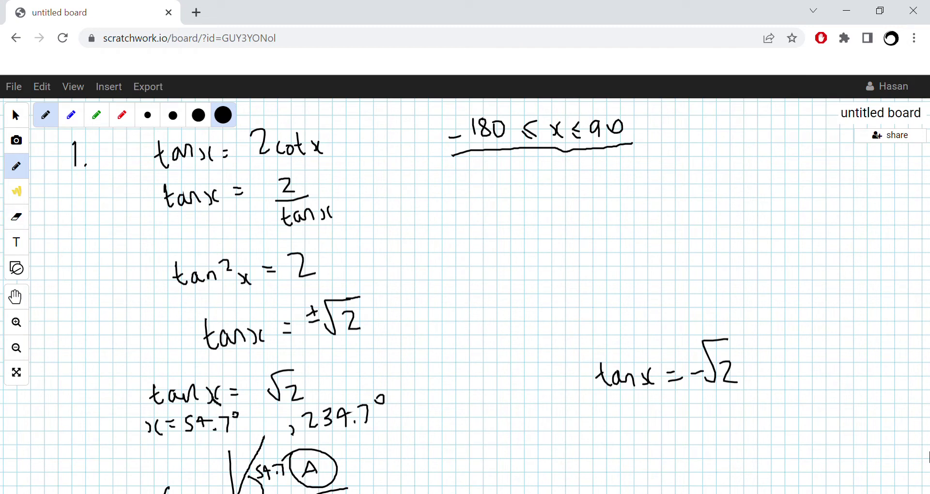
key(e)
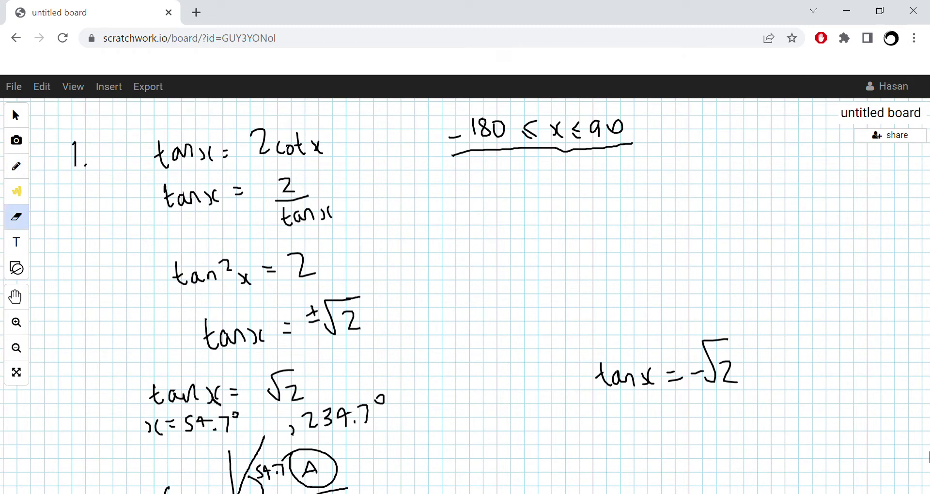
drag(368, 414, 305, 419)
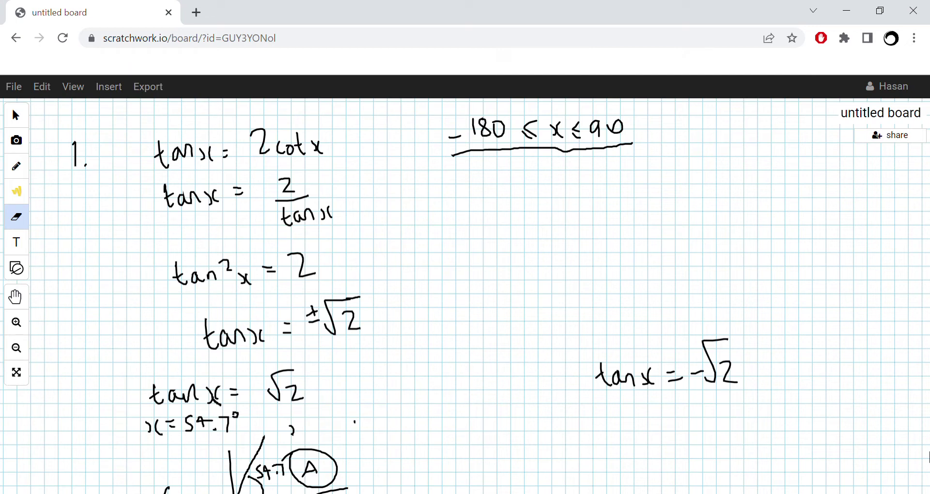
scroll(929, 455, down, 5)
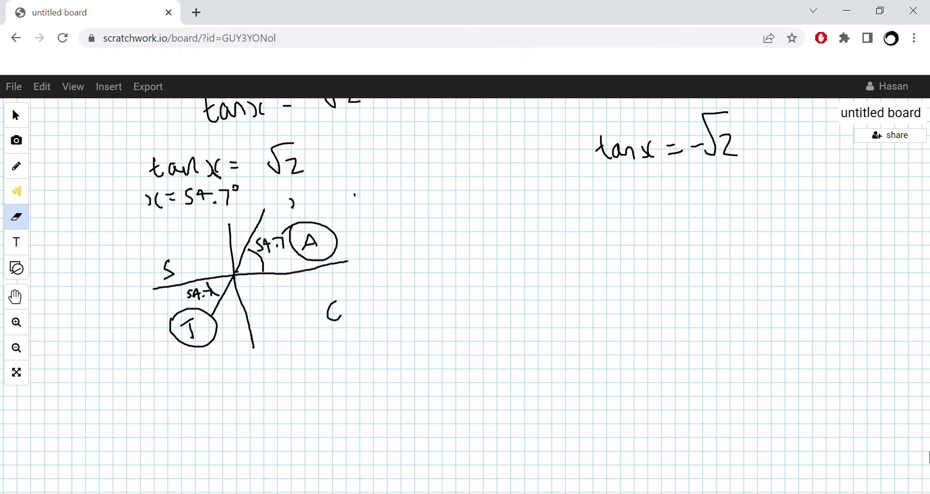
key(p)
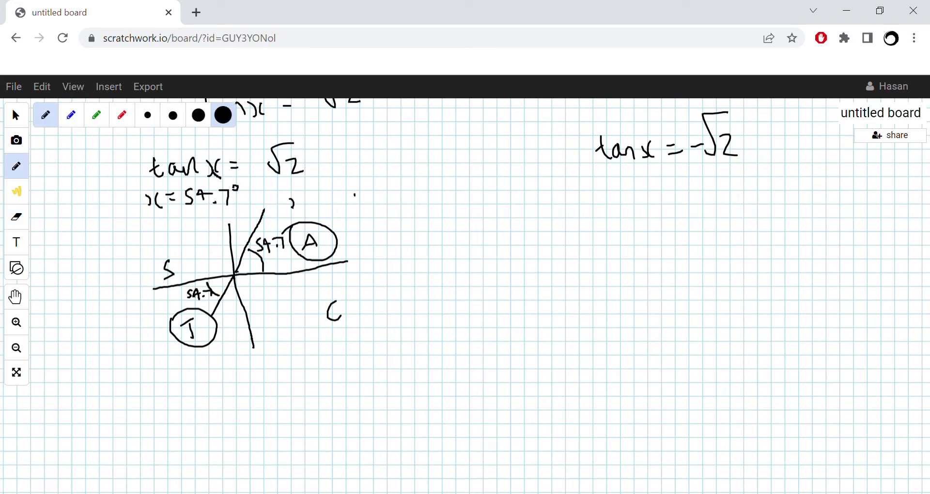
scroll(612, 254, up, 5)
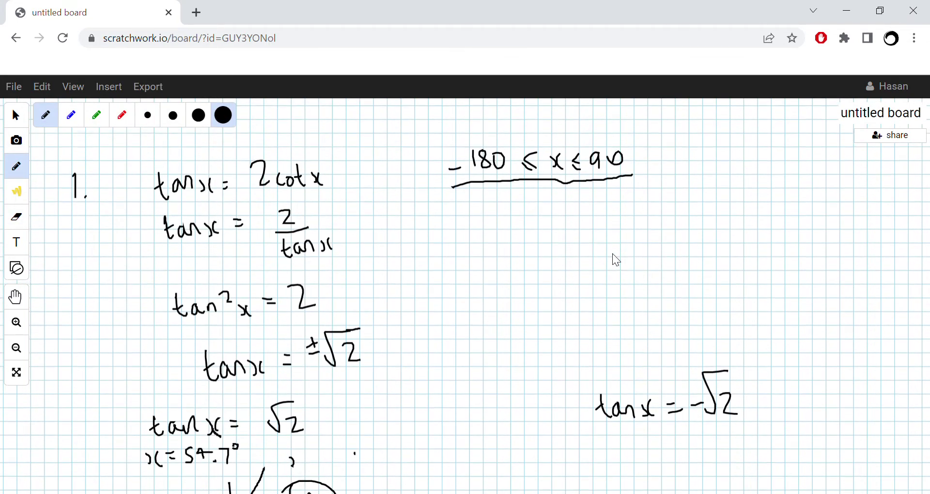
scroll(612, 253, down, 7)
- Draw a second set of quadrant axes labelled C, S and T
scroll(613, 254, down, 1)
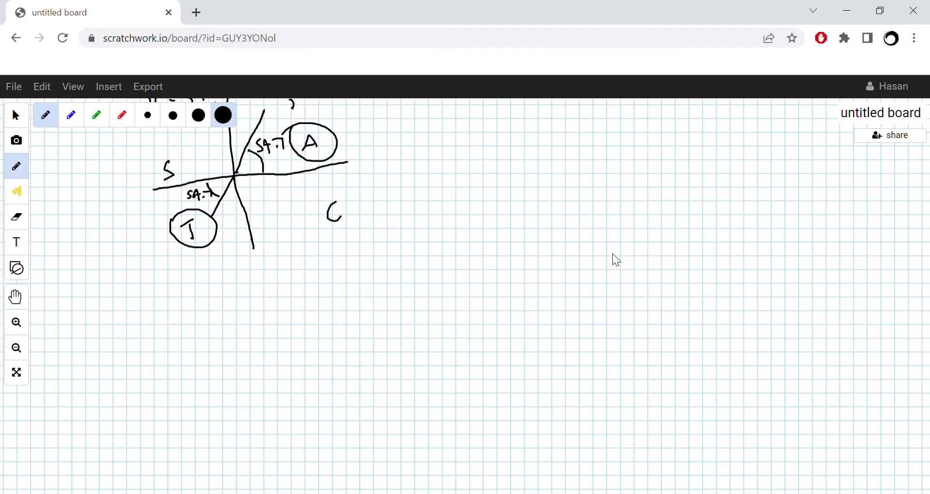
drag(240, 306, 253, 427)
mouse_move(157, 367)
mouse_down()
mouse_move(295, 349)
mouse_move(358, 327)
mouse_up()
mouse_move(363, 386)
mouse_down()
mouse_move(351, 400)
mouse_move(366, 401)
mouse_up()
drag(324, 318, 336, 313)
drag(155, 346, 150, 364)
mouse_move(169, 408)
mouse_down()
mouse_move(173, 430)
mouse_move(179, 403)
mouse_up()
scroll(612, 254, up, 3)
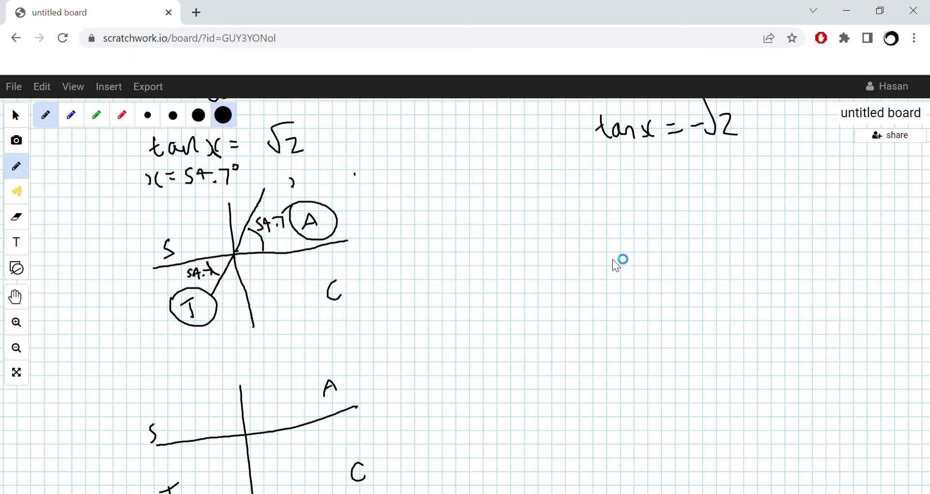
scroll(612, 257, down, 1)
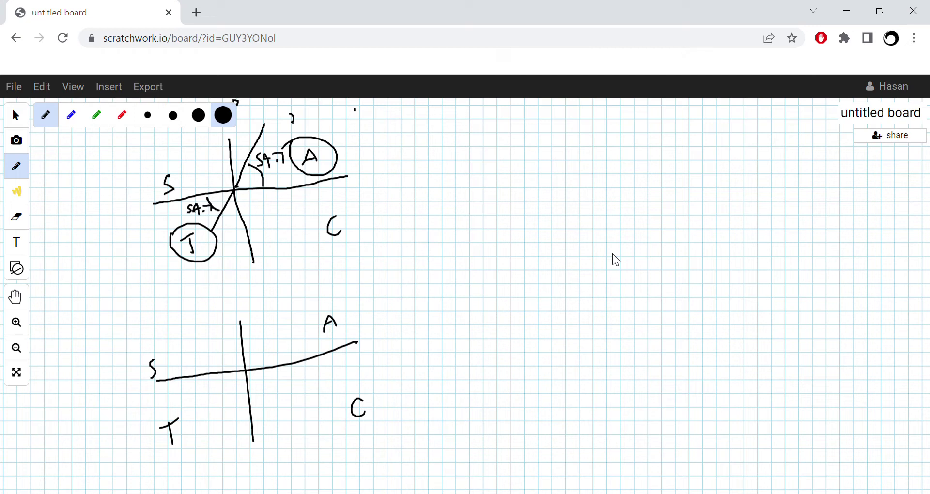
- Label the axis ends -90 (bottom), -180 (left), -270 (top) and -360 (right)
drag(249, 456, 278, 453)
drag(131, 385, 136, 394)
drag(142, 383, 141, 395)
mouse_move(151, 386)
mouse_down()
mouse_move(148, 392)
mouse_move(152, 386)
mouse_up()
drag(223, 313, 238, 310)
drag(240, 306, 244, 304)
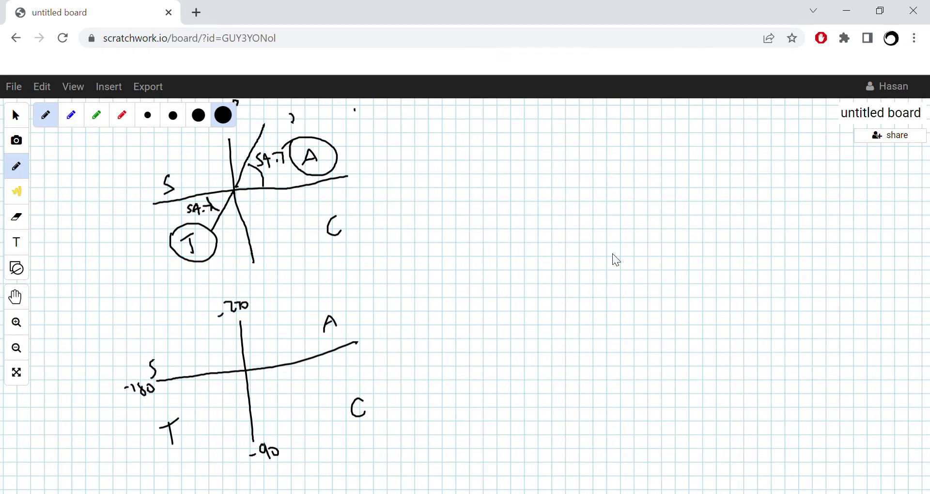
drag(360, 329, 389, 313)
scroll(612, 254, up, 1)
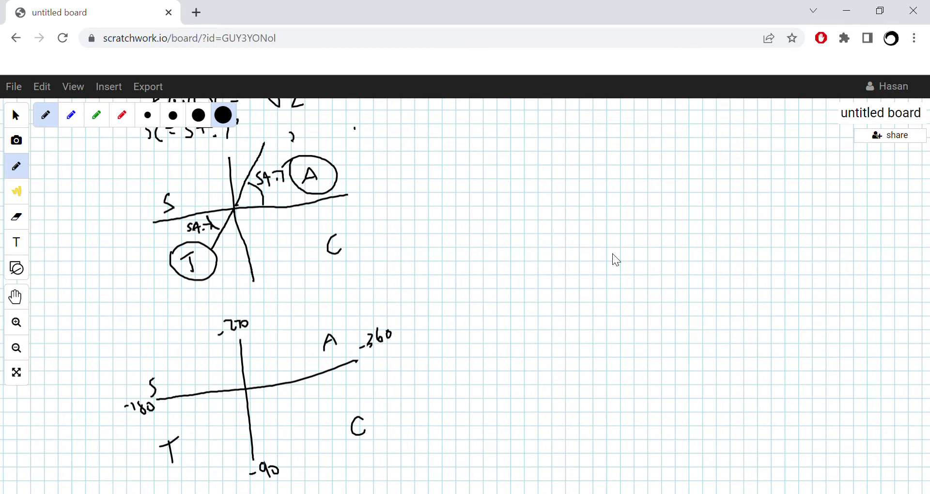
scroll(612, 254, up, 5)
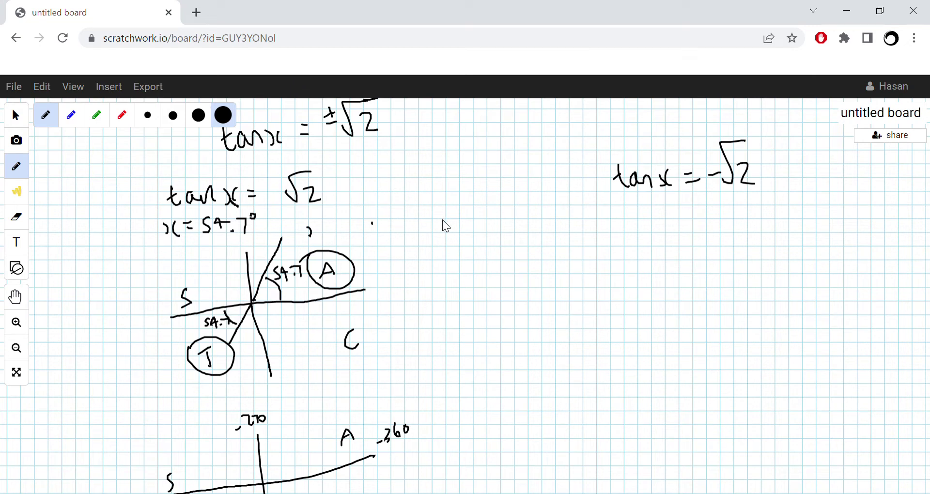
scroll(442, 221, down, 7)
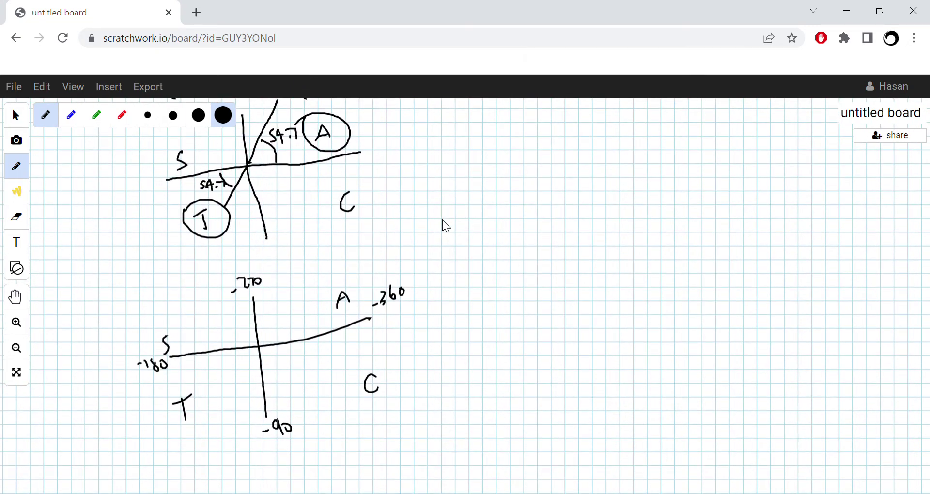
- Circle A and T, then draw a line from the origin with an angle arc
mouse_move(341, 280)
mouse_down()
mouse_move(334, 310)
mouse_move(360, 286)
mouse_move(339, 278)
mouse_up()
mouse_move(164, 396)
mouse_down()
mouse_move(184, 434)
mouse_move(191, 388)
mouse_move(164, 394)
mouse_up()
scroll(442, 220, down, 1)
scroll(442, 221, up, 4)
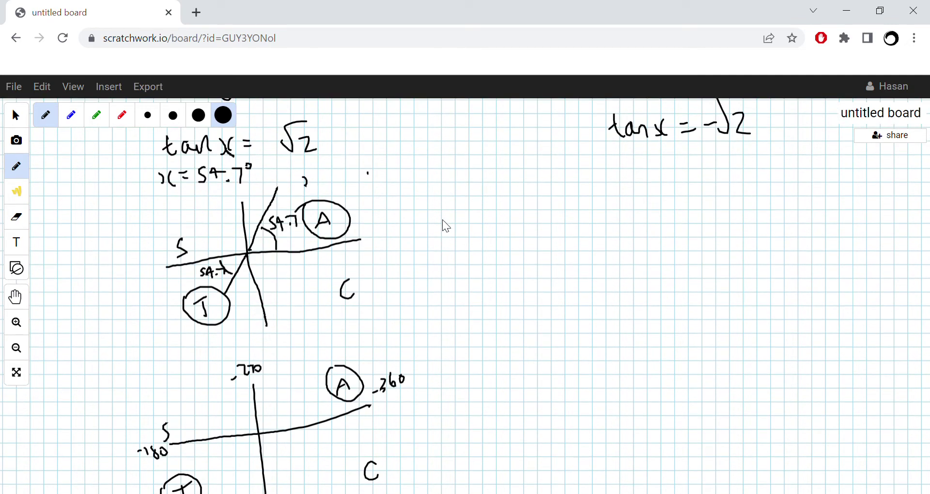
scroll(443, 220, down, 5)
scroll(442, 220, up, 2)
scroll(446, 226, down, 1)
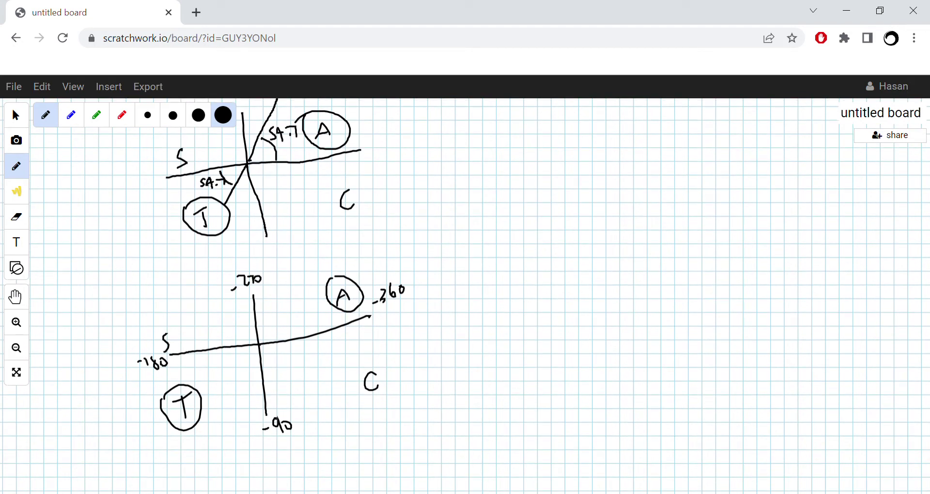
drag(261, 345, 330, 362)
mouse_move(306, 353)
mouse_down()
mouse_move(311, 338)
mouse_move(349, 346)
mouse_up()
- Draw a line from the origin into the T quadrant and mark its angle -54.7
scroll(442, 221, down, 1)
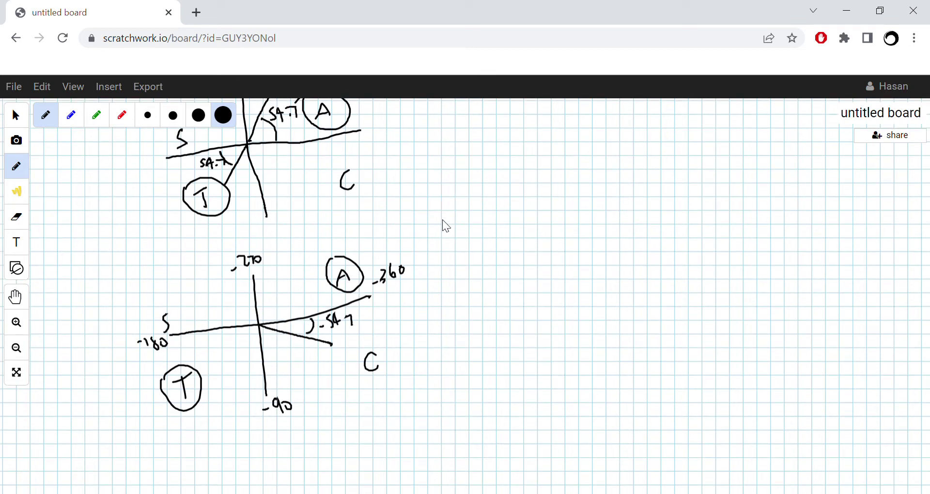
drag(259, 324, 231, 371)
scroll(442, 220, up, 4)
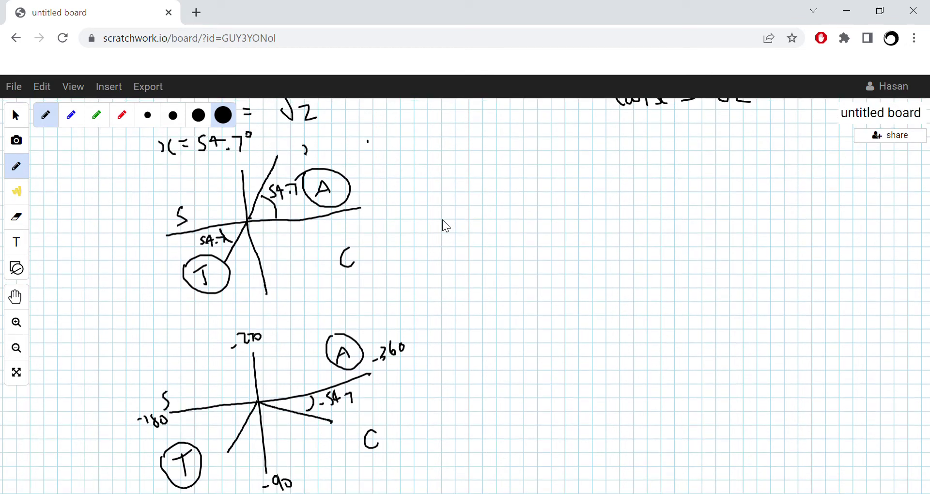
scroll(442, 220, down, 3)
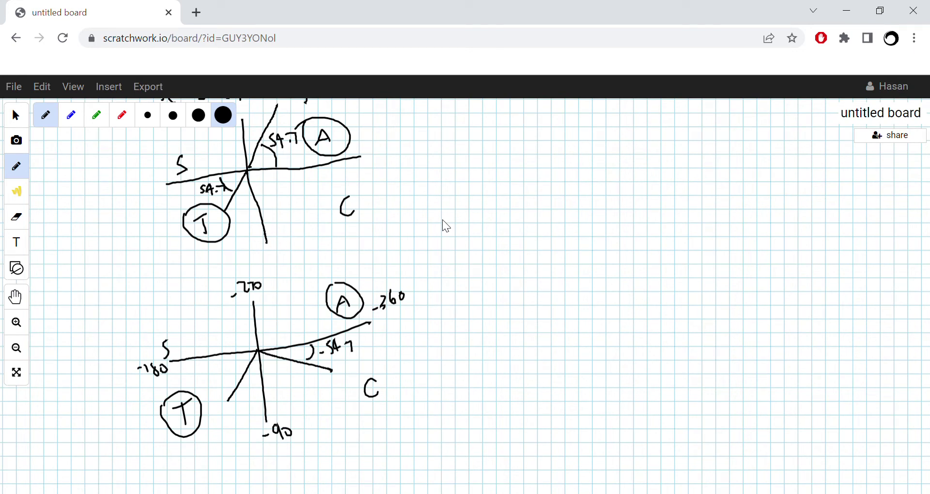
mouse_move(240, 370)
mouse_down()
mouse_move(229, 370)
mouse_move(224, 356)
mouse_up()
mouse_move(196, 368)
mouse_down()
mouse_move(196, 378)
mouse_move(217, 377)
mouse_move(201, 374)
mouse_up()
scroll(443, 221, down, 2)
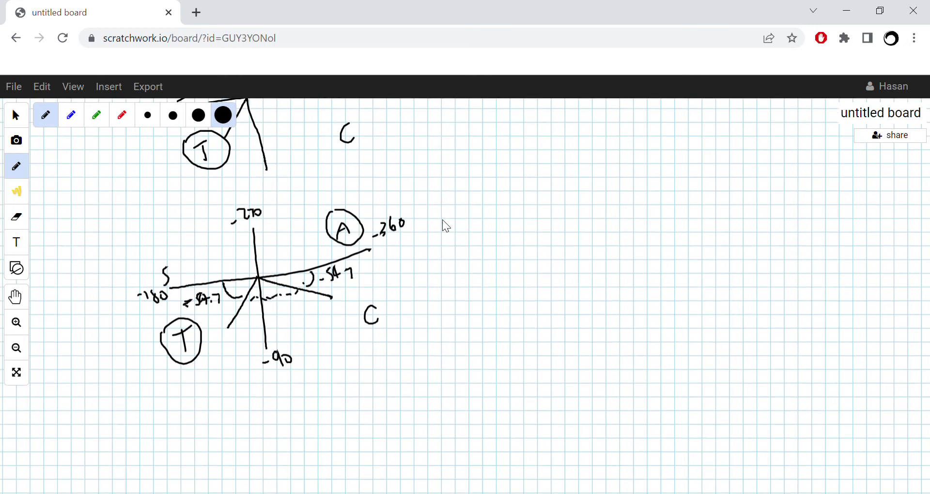
- Write x = -125.3° beneath the lower diagram
drag(293, 394, 290, 413)
mouse_move(278, 398)
mouse_down()
mouse_move(279, 414)
mouse_move(318, 398)
mouse_up()
drag(328, 399, 347, 402)
drag(349, 384, 369, 401)
mouse_move(381, 379)
mouse_down()
mouse_move(371, 400)
mouse_move(406, 383)
mouse_move(400, 397)
mouse_up()
click(393, 394)
drag(415, 362, 411, 363)
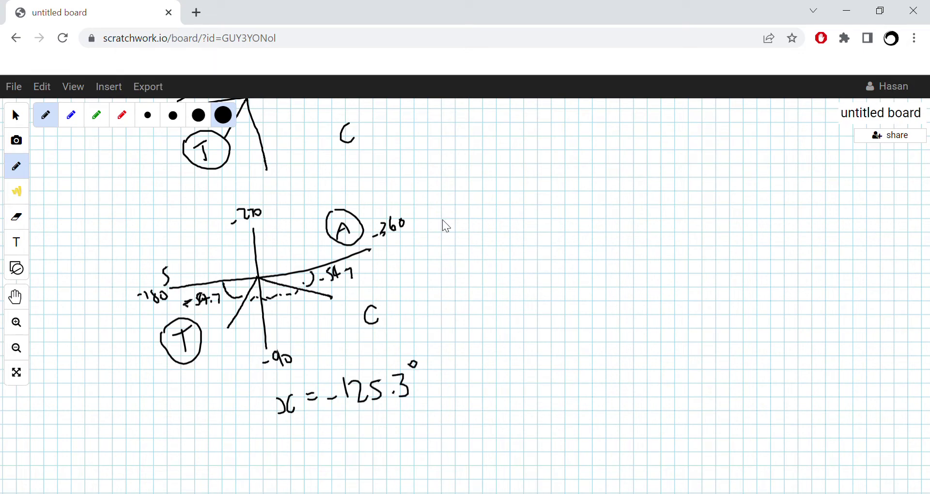
scroll(443, 219, up, 8)
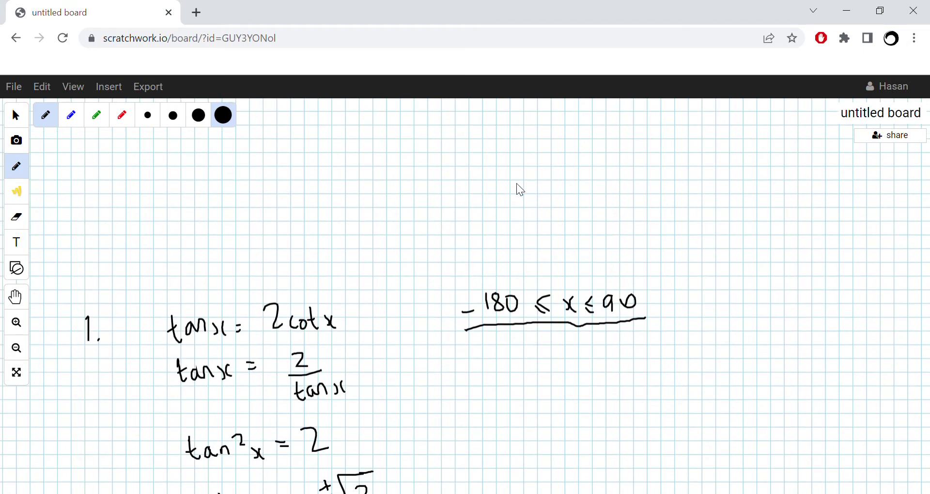
scroll(612, 310, down, 8)
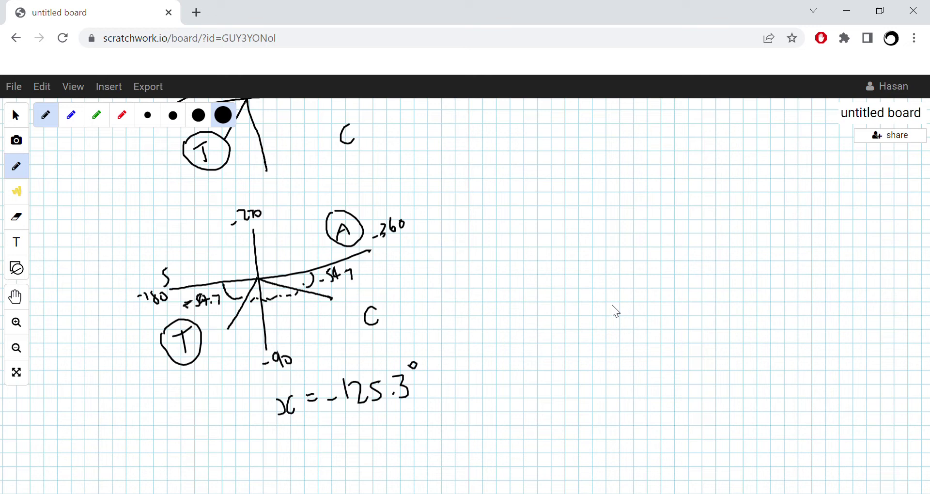
scroll(612, 304, down, 2)
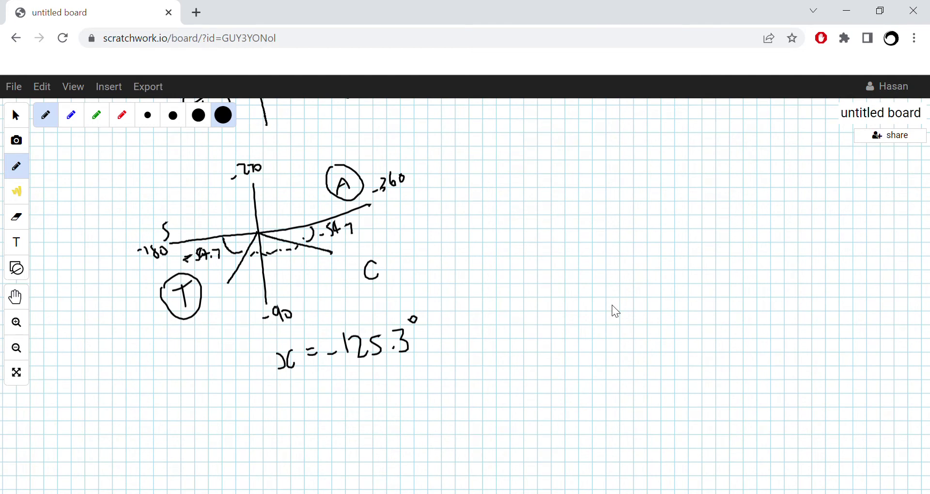
- Write the solution list x = -125.3°, 54.7° below it
mouse_move(235, 386)
mouse_down()
mouse_move(238, 404)
mouse_move(217, 406)
mouse_move(260, 390)
mouse_move(291, 398)
mouse_up()
mouse_move(296, 387)
mouse_down()
mouse_move(298, 398)
mouse_move(349, 390)
mouse_move(344, 399)
mouse_up()
click(335, 396)
drag(350, 387, 368, 402)
drag(385, 374, 377, 394)
mouse_move(393, 378)
mouse_down()
mouse_move(403, 385)
mouse_move(394, 393)
mouse_move(415, 393)
mouse_move(425, 374)
mouse_up()
click(401, 391)
scroll(612, 306, up, 8)
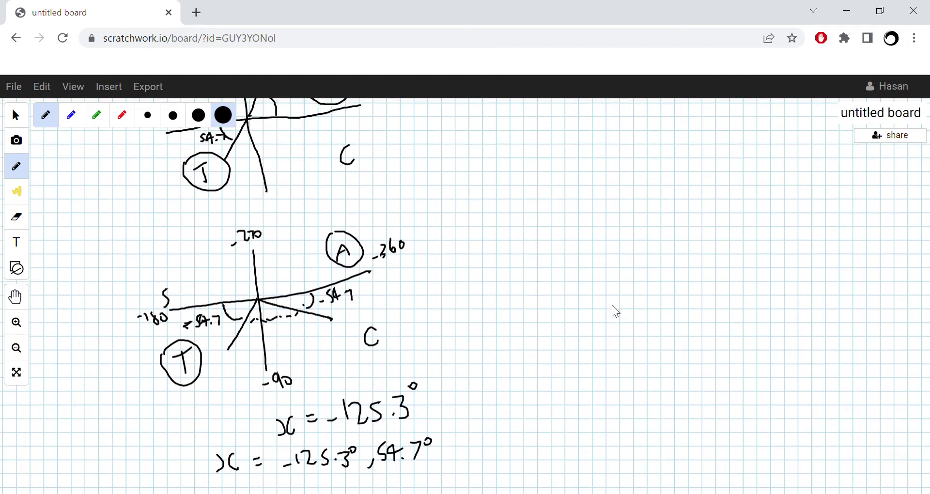
- Write x = -54.7° under tan x = -√2
scroll(611, 306, down, 1)
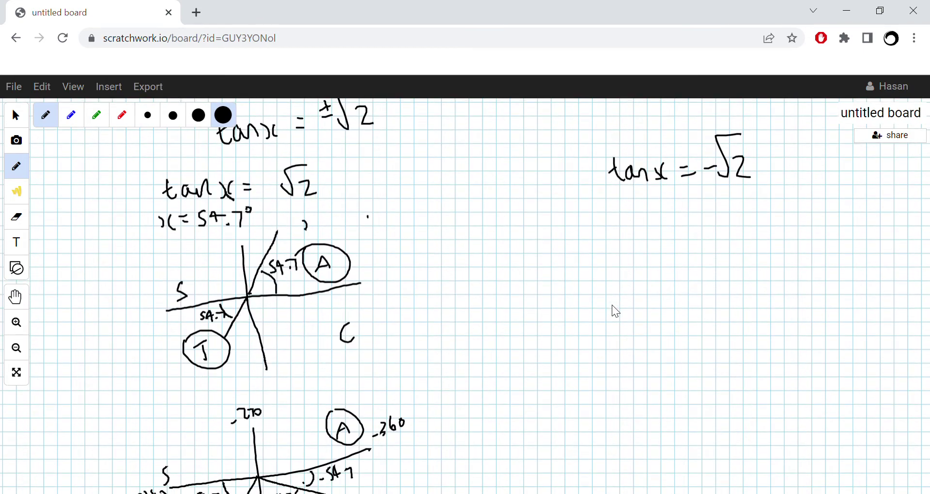
mouse_move(622, 205)
mouse_down()
mouse_move(608, 219)
mouse_move(669, 211)
mouse_up()
mouse_move(674, 200)
mouse_down()
mouse_move(696, 214)
mouse_move(705, 194)
mouse_up()
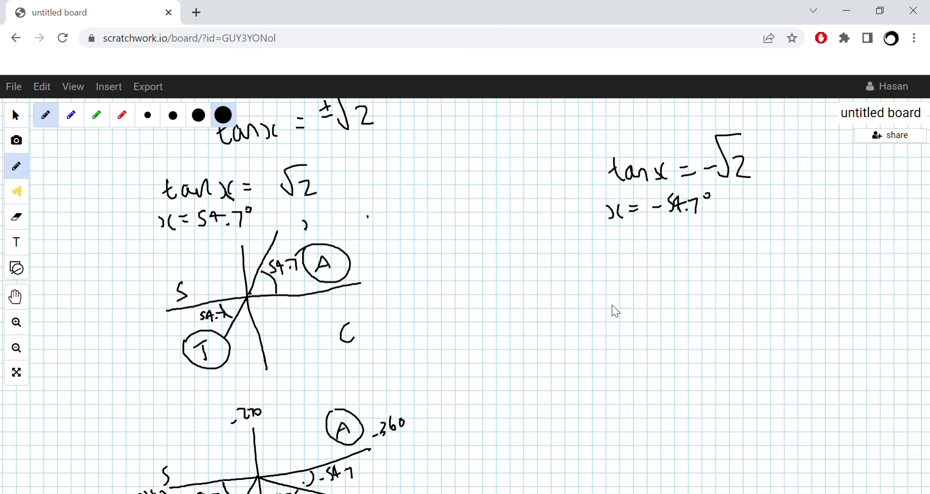
- Sketch new axes with a diagonal reference line labelled 54.7°
drag(682, 255, 697, 333)
drag(628, 303, 778, 274)
drag(696, 329, 704, 361)
mouse_move(687, 292)
mouse_down()
mouse_move(723, 241)
mouse_move(715, 278)
mouse_move(732, 264)
mouse_move(724, 269)
mouse_move(741, 271)
mouse_move(747, 247)
mouse_move(735, 222)
mouse_up()
click(736, 267)
- Lengthen the reference line and vertical axis, and label the quadrants C, A, S and T
drag(678, 233, 683, 259)
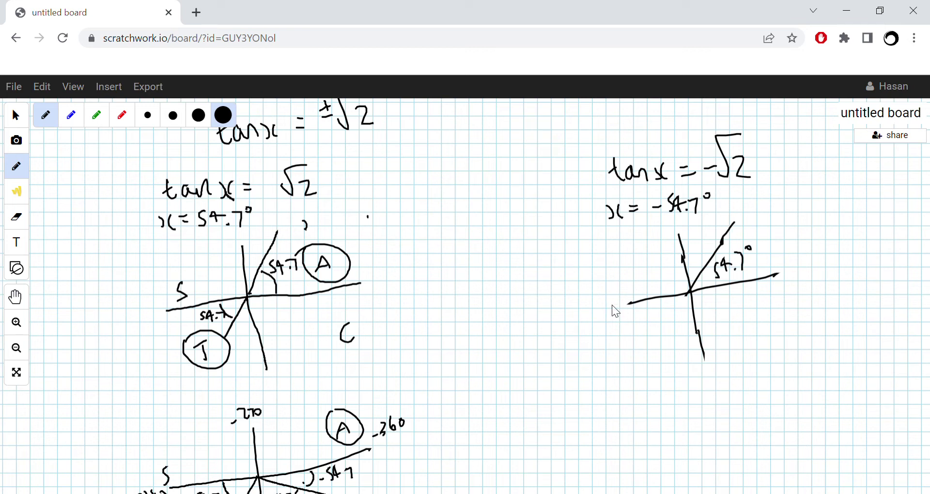
drag(771, 308, 776, 313)
drag(765, 252, 773, 244)
drag(630, 263, 623, 282)
drag(643, 338, 646, 350)
drag(635, 338, 650, 329)
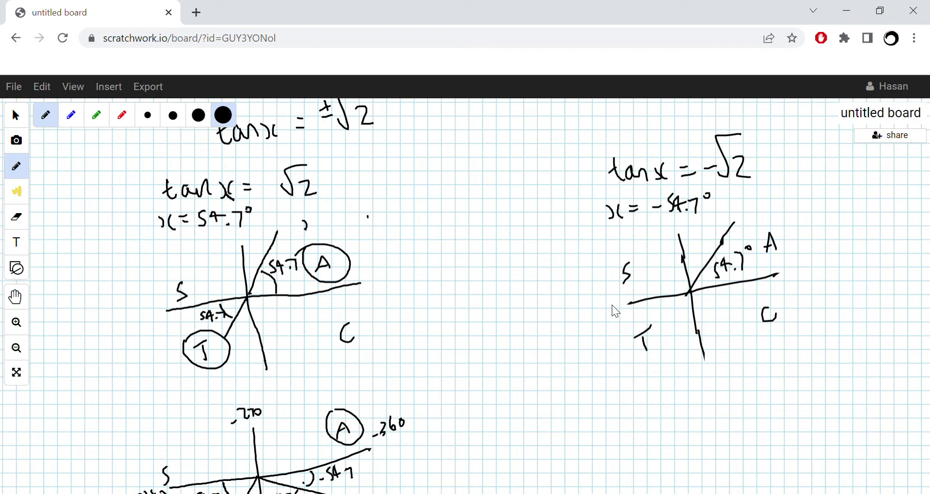
- Circle the C and S quadrants and draw a line from the origin into S
mouse_move(742, 300)
mouse_down()
mouse_move(777, 333)
mouse_move(795, 293)
mouse_move(739, 306)
mouse_up()
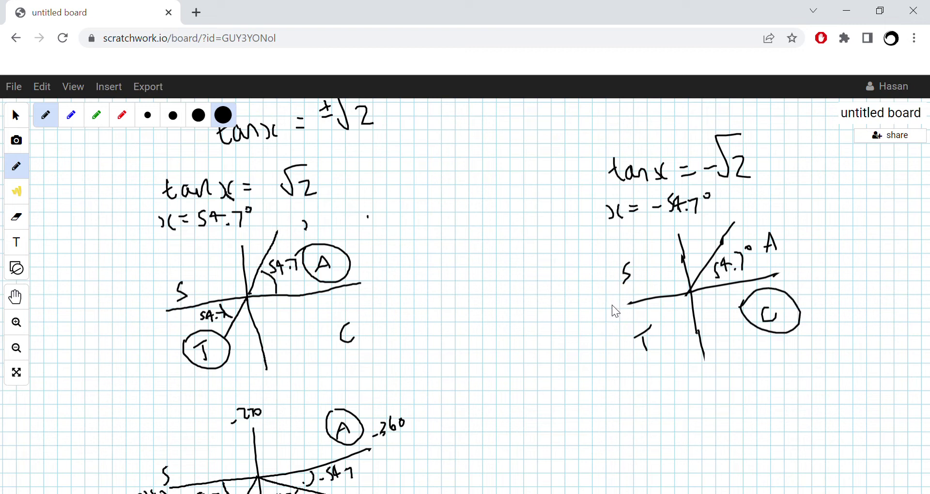
mouse_move(608, 252)
mouse_down()
mouse_move(604, 274)
mouse_move(647, 274)
mouse_move(608, 253)
mouse_up()
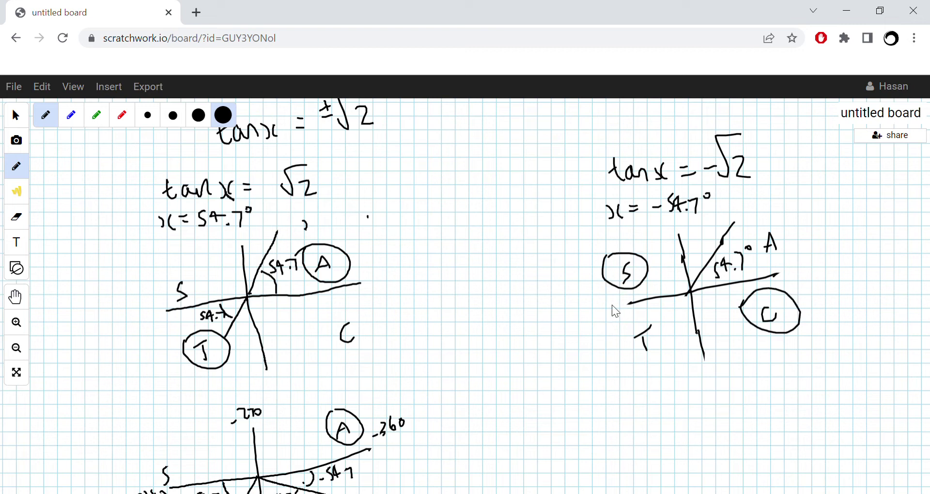
drag(688, 292, 647, 266)
- Mark the angle on the S-quadrant line and write x = 125.3 as a tan x = -√2 solution
drag(660, 274, 656, 295)
scroll(611, 304, down, 3)
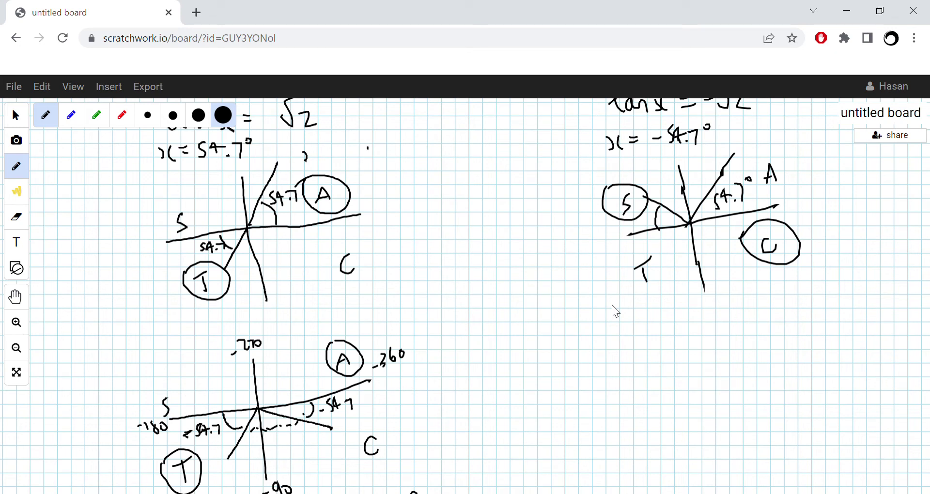
mouse_move(597, 329)
mouse_down()
mouse_move(596, 347)
mouse_move(586, 347)
mouse_up()
drag(602, 333, 623, 343)
mouse_move(626, 330)
mouse_down()
mouse_move(630, 349)
mouse_move(642, 346)
mouse_up()
mouse_move(640, 325)
mouse_down()
mouse_move(676, 325)
mouse_move(668, 348)
mouse_move(692, 351)
mouse_up()
click(659, 340)
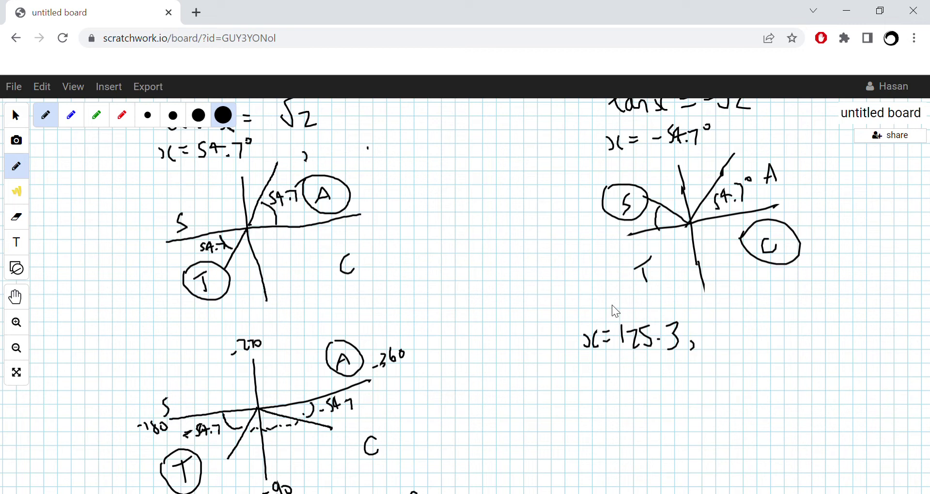
- Draw a line from the origin into C and write the second solution 305.3
drag(692, 223, 732, 236)
drag(705, 319, 708, 339)
mouse_move(724, 326)
mouse_down()
mouse_move(719, 339)
mouse_move(717, 327)
mouse_move(734, 341)
mouse_move(767, 326)
mouse_move(762, 339)
mouse_up()
scroll(611, 304, up, 8)
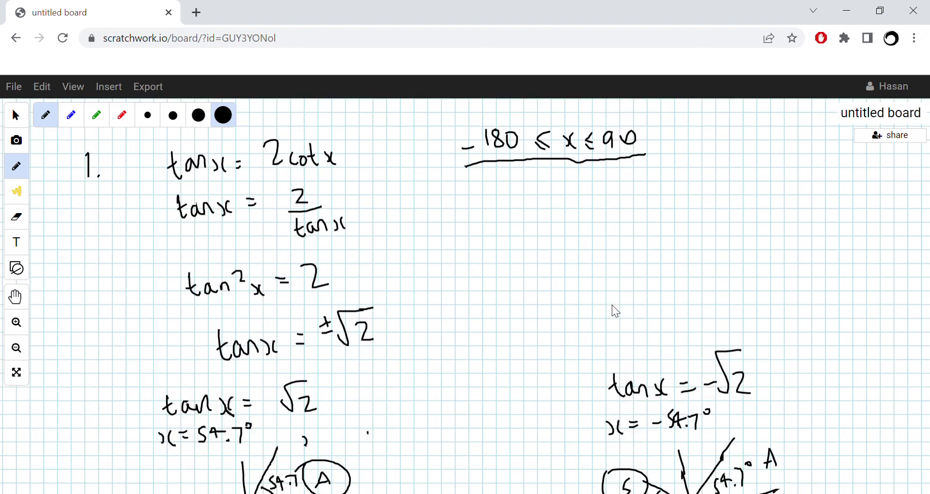
scroll(691, 245, down, 9)
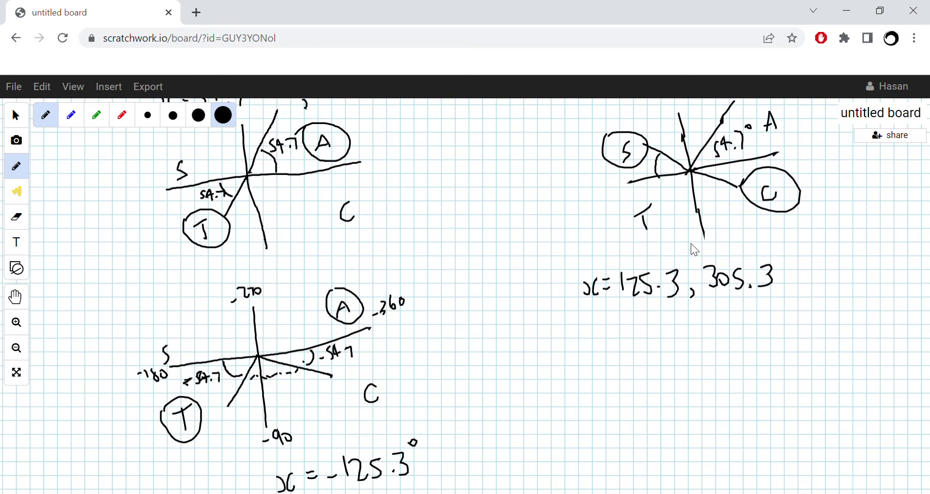
- Strike through the out-of-range values 125.3, 305.3
drag(624, 263, 771, 284)
drag(740, 244, 645, 314)
scroll(692, 244, down, 2)
drag(569, 330, 589, 317)
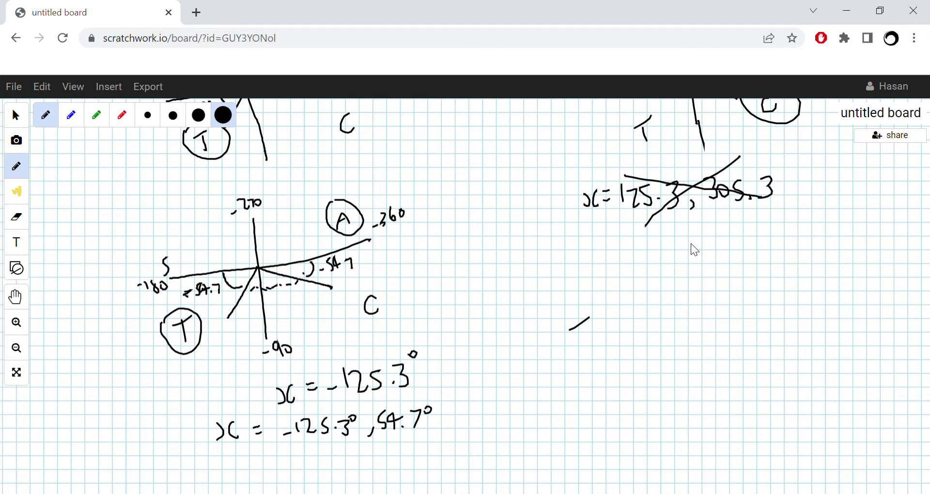
- Draw new axes with a -54.7° line into the fourth quadrant, labelled -54.7 and C
drag(714, 237, 723, 353)
drag(643, 296, 808, 290)
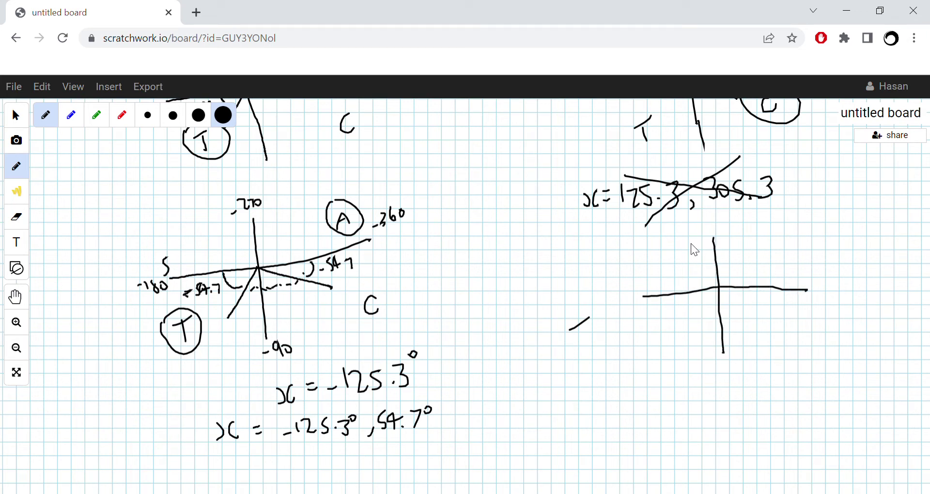
scroll(691, 244, down, 2)
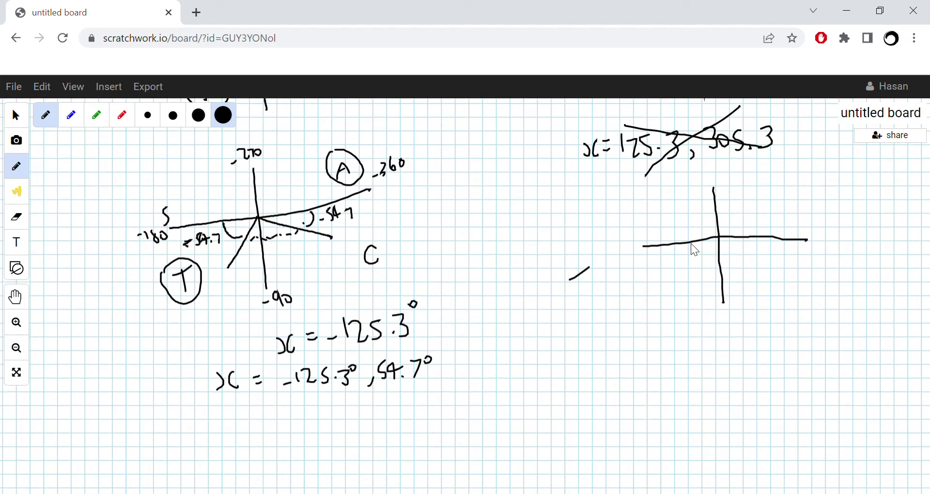
mouse_move(716, 238)
mouse_down()
mouse_move(770, 275)
mouse_move(750, 234)
mouse_move(764, 257)
mouse_move(792, 247)
mouse_move(788, 260)
mouse_up()
drag(807, 294, 809, 311)
- Label the remaining quadrants A, S and T, redrawing S larger
drag(782, 207, 789, 189)
drag(789, 189, 795, 200)
drag(644, 219, 639, 230)
drag(648, 284, 651, 296)
drag(641, 287, 657, 279)
mouse_move(645, 207)
mouse_down()
mouse_move(638, 219)
mouse_move(650, 205)
mouse_up()
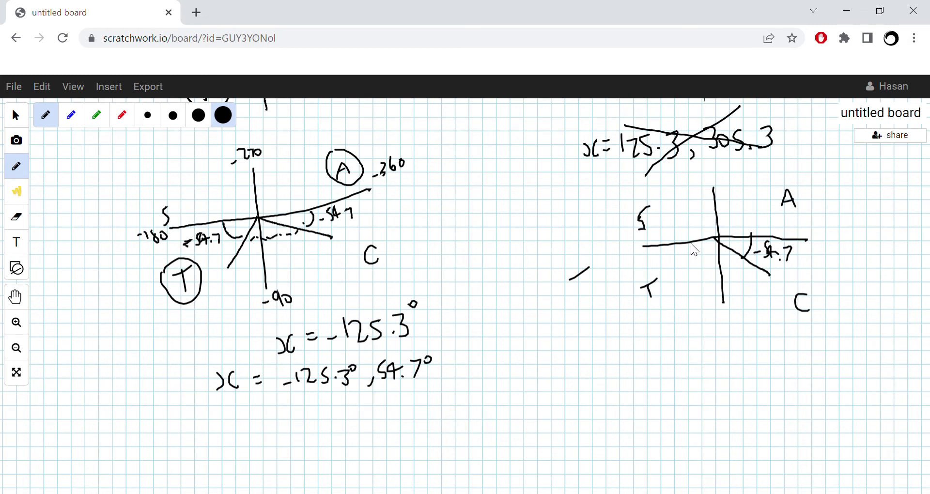
- Circle the S and C quadrants where tan is negative
scroll(691, 243, up, 4)
scroll(690, 243, down, 1)
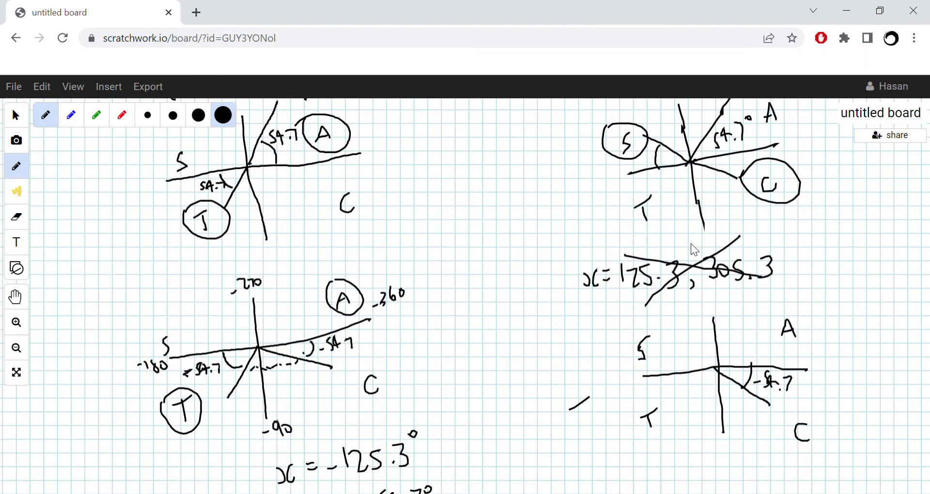
scroll(690, 243, down, 1)
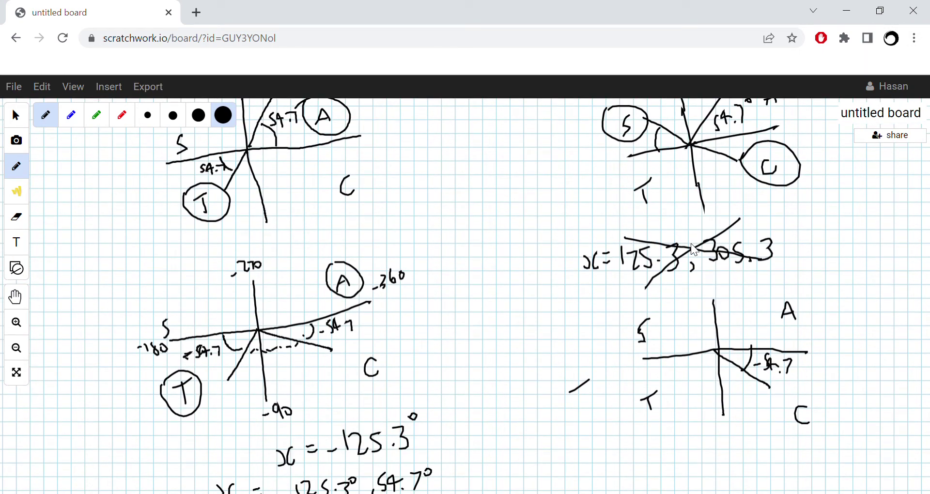
mouse_move(628, 313)
mouse_down()
mouse_move(629, 345)
mouse_move(661, 319)
mouse_move(616, 322)
mouse_up()
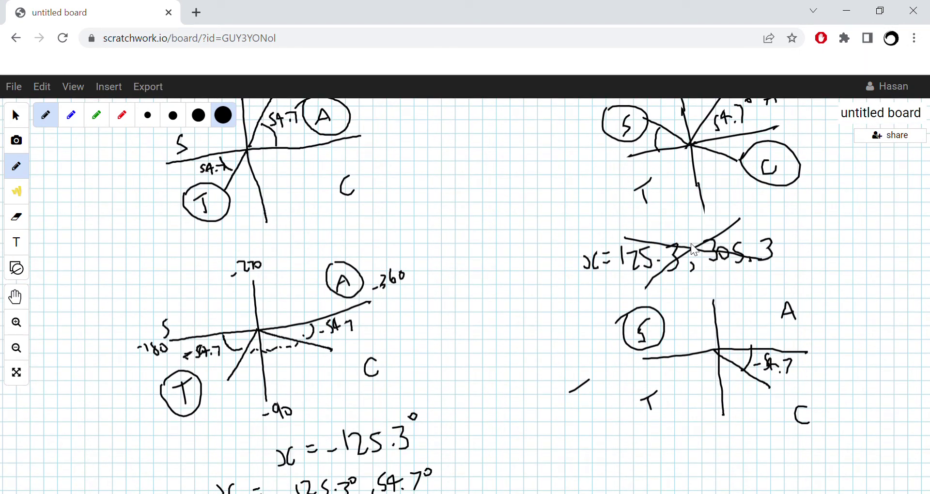
mouse_move(786, 395)
mouse_down()
mouse_move(826, 429)
mouse_move(792, 390)
mouse_move(776, 399)
mouse_up()
scroll(693, 249, down, 3)
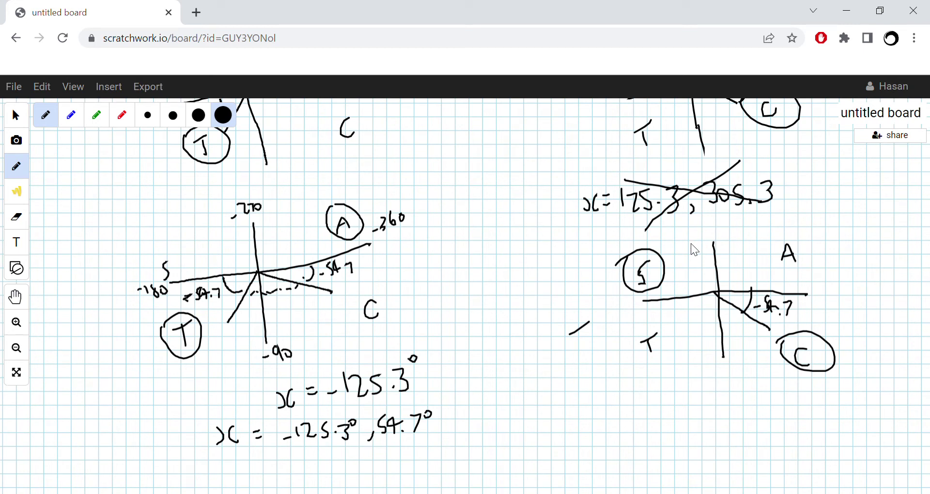
- Write 'x = -54.7°,' below the new quadrant diagram
drag(618, 390, 668, 385)
mouse_move(655, 374)
mouse_down()
mouse_move(655, 394)
mouse_move(683, 384)
mouse_move(681, 397)
mouse_up()
drag(691, 377, 691, 369)
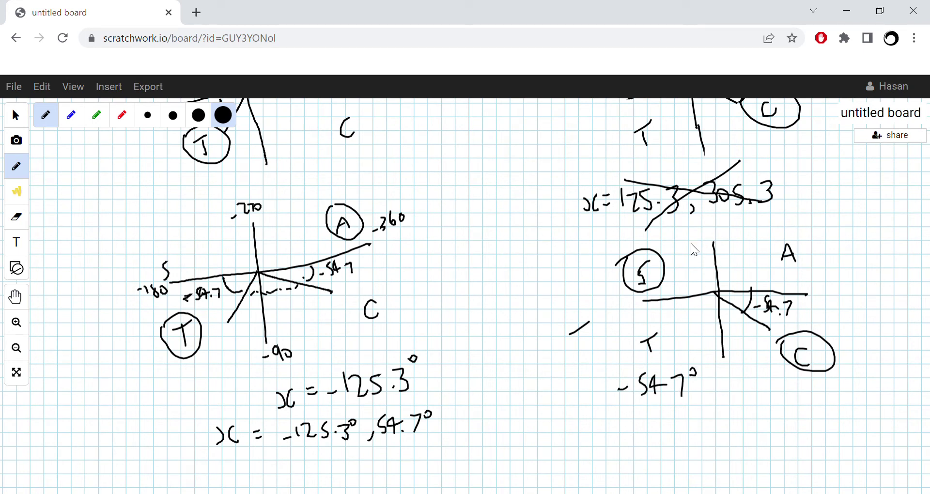
drag(569, 373, 571, 391)
mouse_move(570, 378)
mouse_down()
mouse_move(563, 389)
mouse_move(596, 382)
mouse_up()
drag(588, 388, 597, 387)
drag(697, 394, 700, 401)
- Draw the matching angle line into S and write the second candidate -234.7°
drag(717, 292, 667, 259)
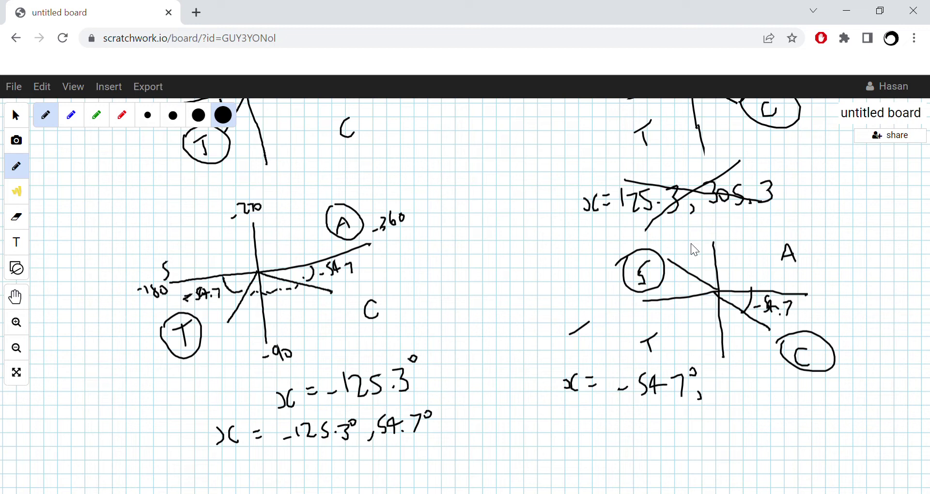
drag(619, 360, 628, 360)
mouse_move(722, 392)
mouse_down()
mouse_move(790, 385)
mouse_move(792, 404)
mouse_move(812, 381)
mouse_up()
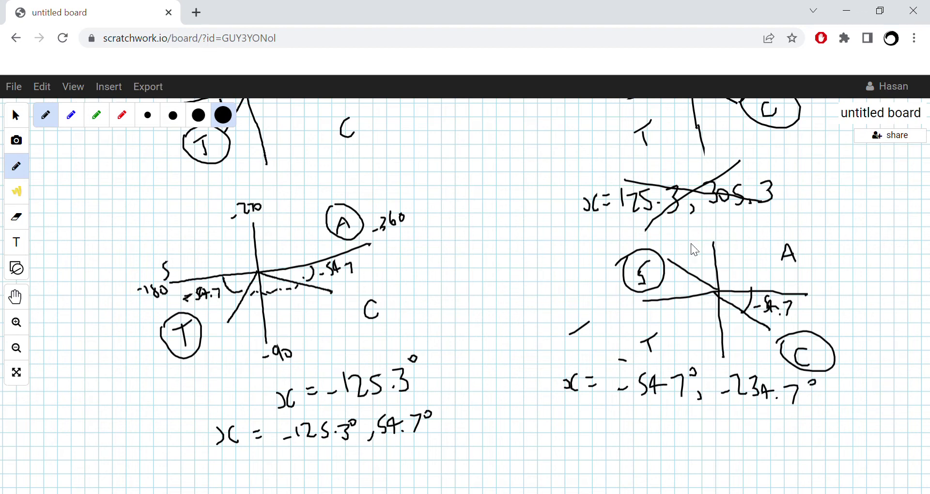
- Cross out -234.7° as out of range and begin boxing x = -125.3°, 54.7°
scroll(691, 244, up, 15)
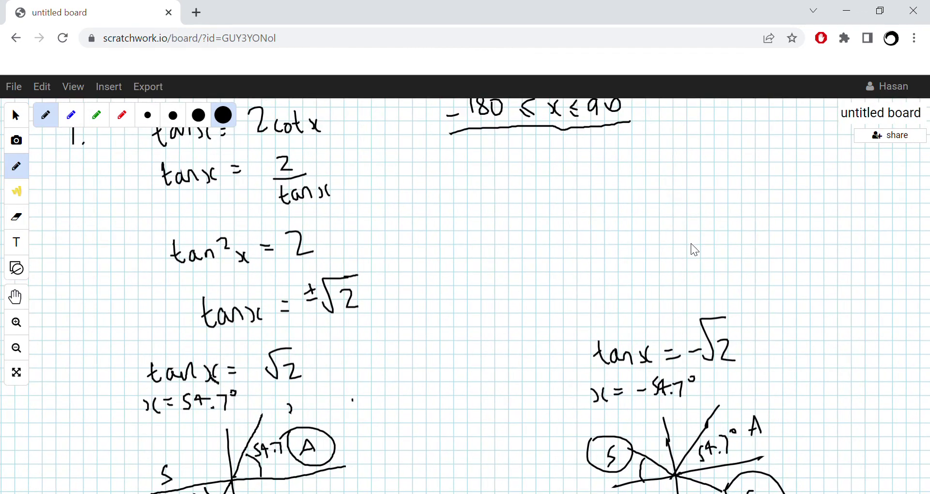
scroll(553, 154, down, 15)
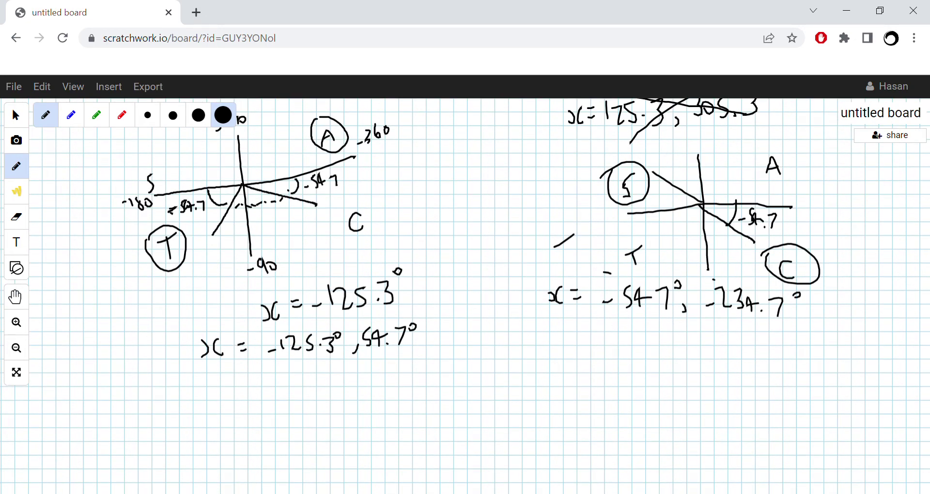
mouse_move(713, 279)
mouse_down()
mouse_move(787, 316)
mouse_move(743, 308)
mouse_move(720, 327)
mouse_up()
scroll(553, 154, down, 1)
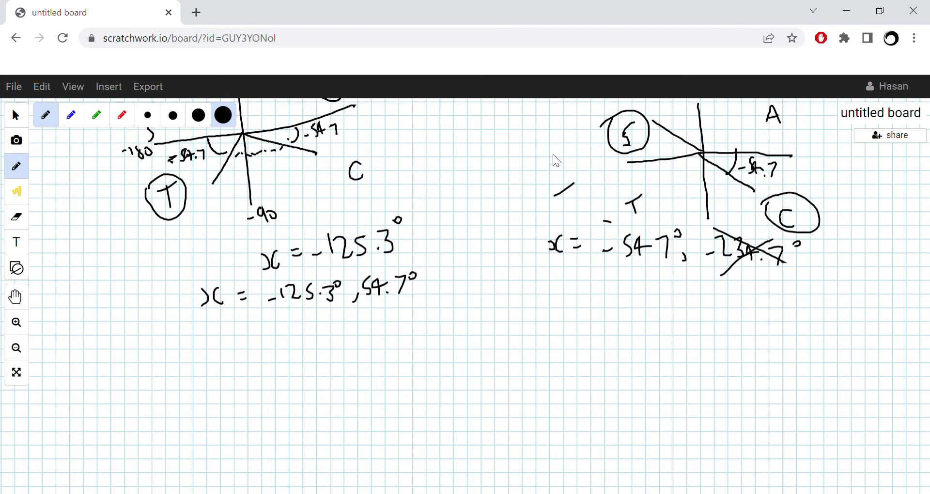
mouse_move(257, 281)
mouse_down()
mouse_move(261, 319)
mouse_move(264, 280)
mouse_move(322, 259)
mouse_move(439, 244)
mouse_move(453, 308)
mouse_move(260, 324)
mouse_up()
- Box the answer x = -54.7° and scroll down to blank grid
mouse_move(587, 220)
mouse_down()
mouse_move(599, 267)
mouse_move(628, 223)
mouse_move(687, 218)
mouse_move(693, 258)
mouse_move(598, 285)
mouse_move(590, 266)
mouse_up()
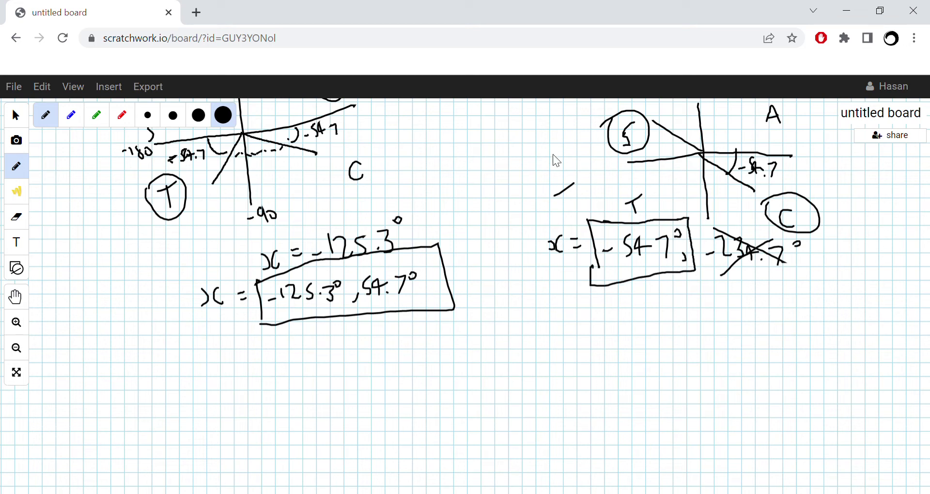
scroll(553, 155, down, 2)
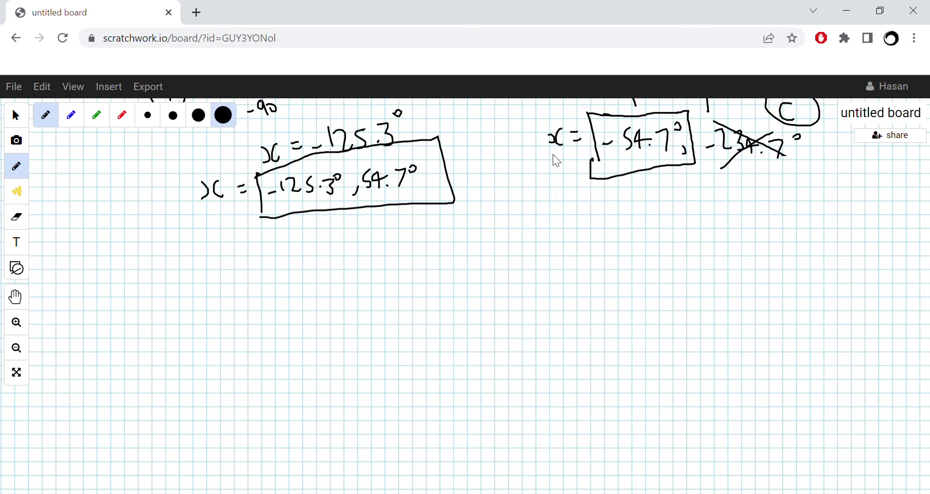
scroll(553, 150, up, 15)
scroll(553, 150, down, 15)
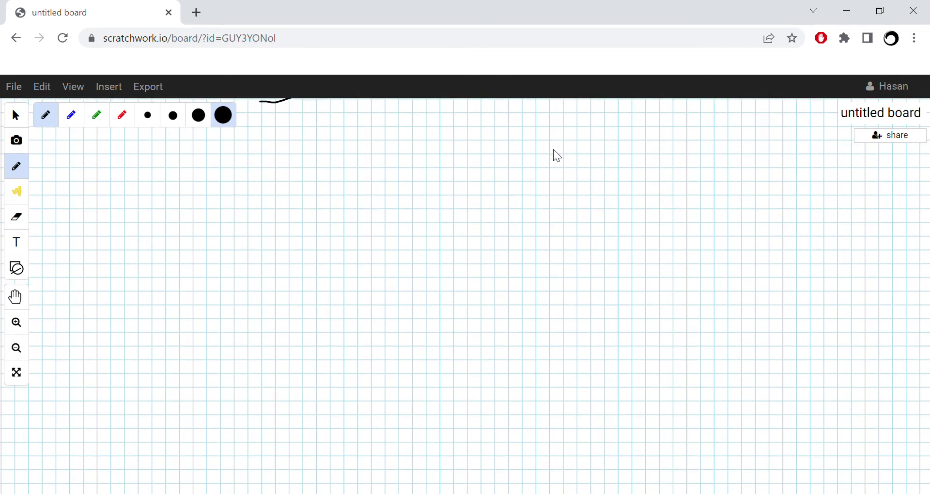
- Draw vertical and horizontal axes for the tan graph, erasing and redrawing the first attempt
drag(293, 151, 335, 294)
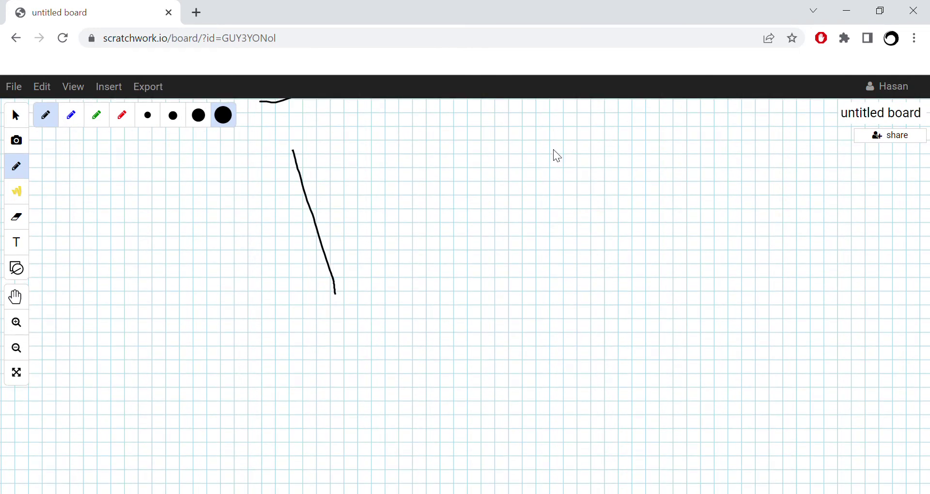
drag(203, 240, 470, 159)
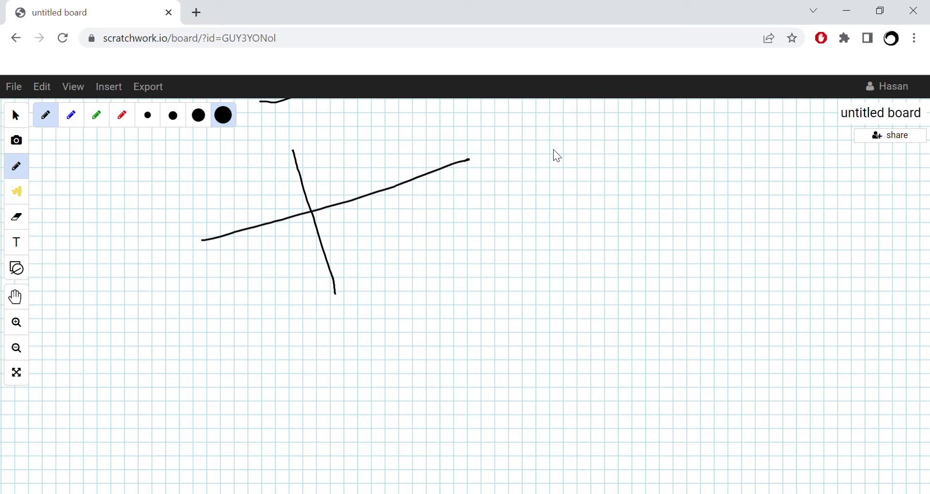
click(11, 212)
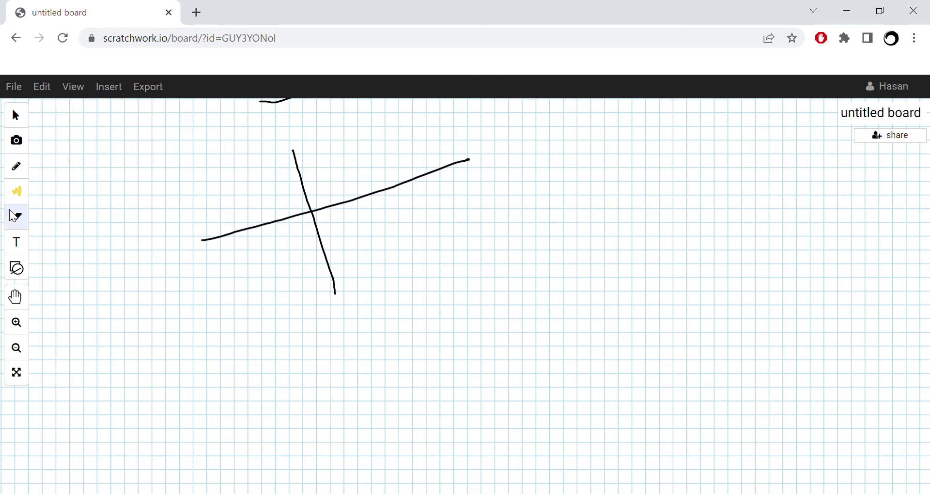
drag(312, 199, 301, 222)
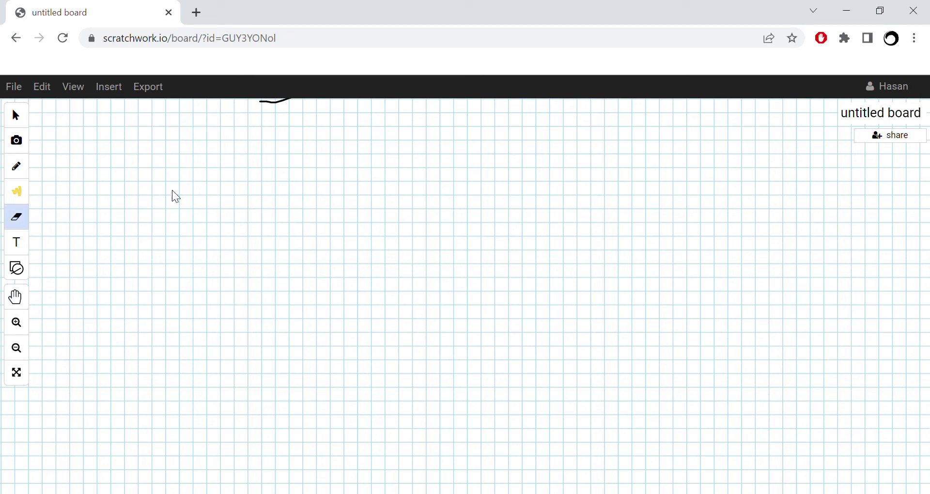
click(18, 167)
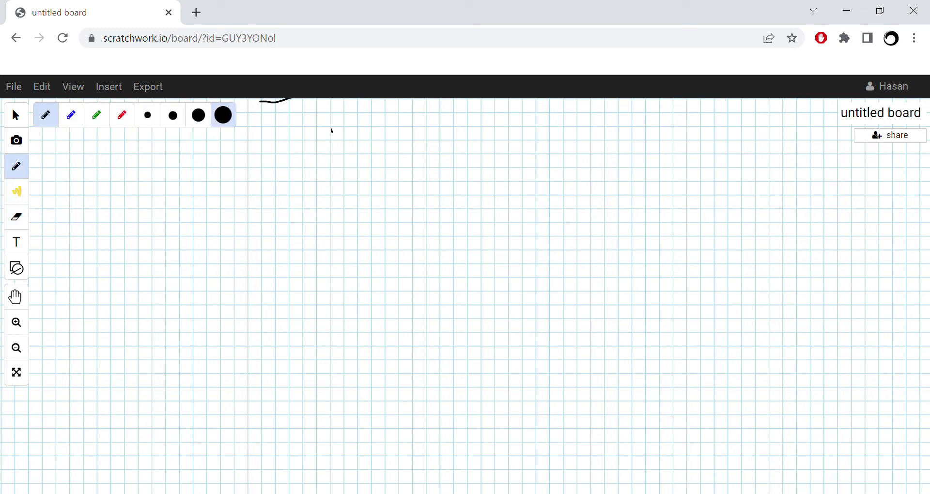
drag(333, 138, 367, 374)
drag(205, 258, 551, 182)
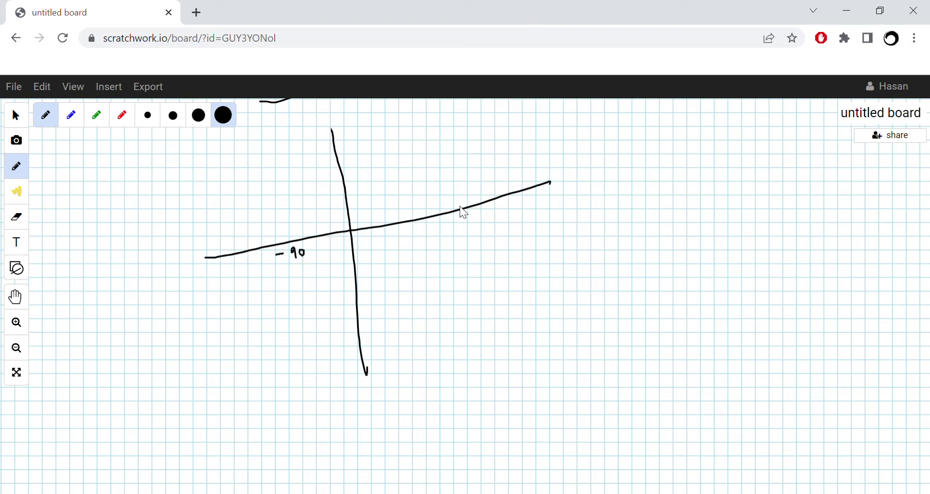
- Label -90 and 270 on the x-axis and sketch a tan branch through the origin
mouse_move(425, 222)
mouse_down()
mouse_move(423, 230)
mouse_move(442, 225)
mouse_up()
mouse_move(307, 373)
mouse_down()
mouse_move(289, 335)
mouse_move(293, 291)
mouse_move(393, 191)
mouse_move(391, 139)
mouse_move(370, 107)
mouse_up()
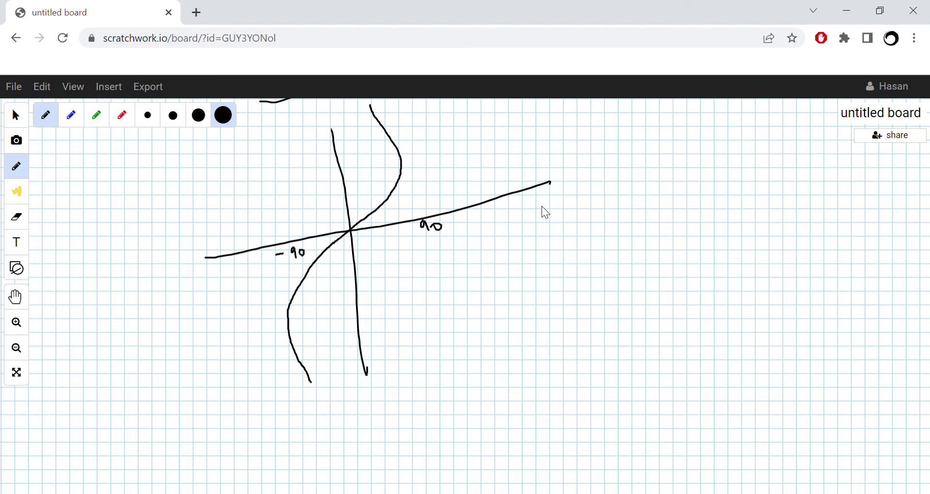
drag(538, 206, 542, 216)
drag(548, 208, 551, 211)
scroll(530, 193, up, 1)
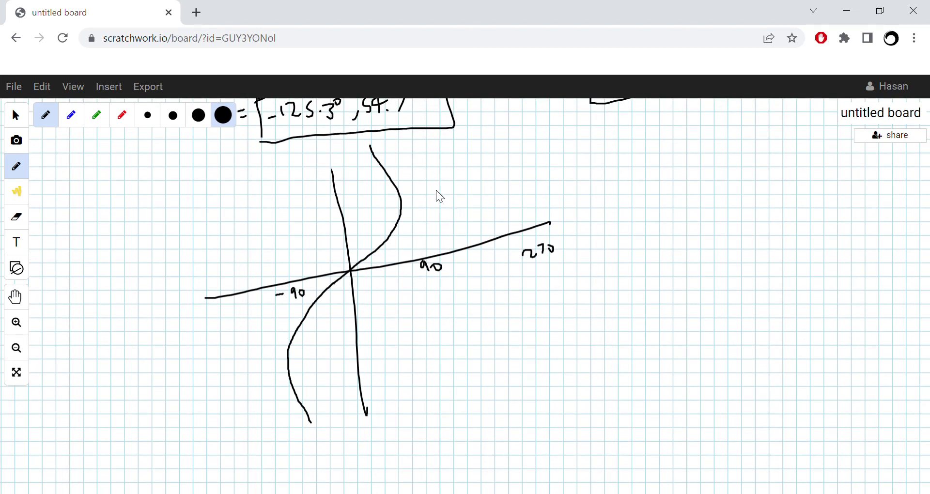
- Draw a dashed asymptote at 90, label the crossing 180, and sketch the branch near 270
drag(413, 185, 416, 194)
drag(422, 211, 424, 216)
drag(428, 239, 430, 247)
mouse_move(458, 355)
mouse_down()
mouse_move(467, 270)
mouse_move(494, 213)
mouse_move(489, 122)
mouse_up()
drag(477, 219, 479, 231)
drag(482, 225, 486, 226)
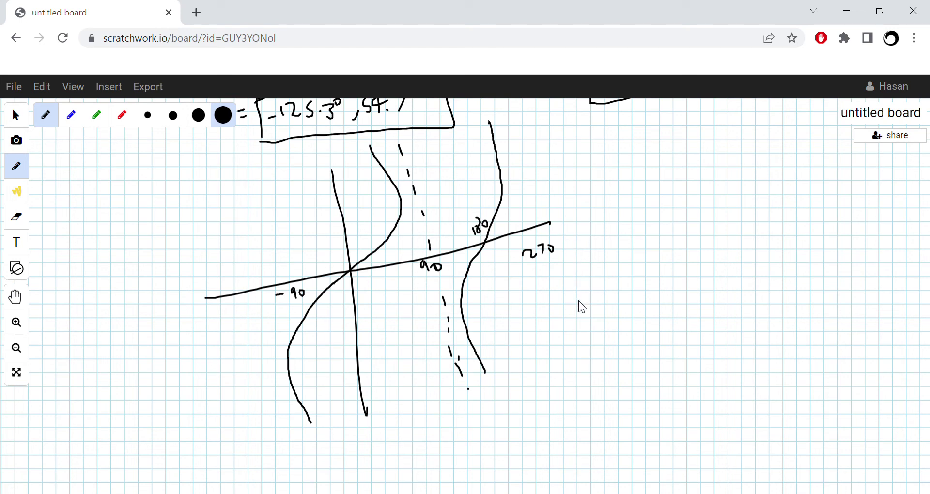
mouse_move(580, 339)
mouse_down()
mouse_move(561, 261)
mouse_move(582, 214)
mouse_move(596, 207)
mouse_up()
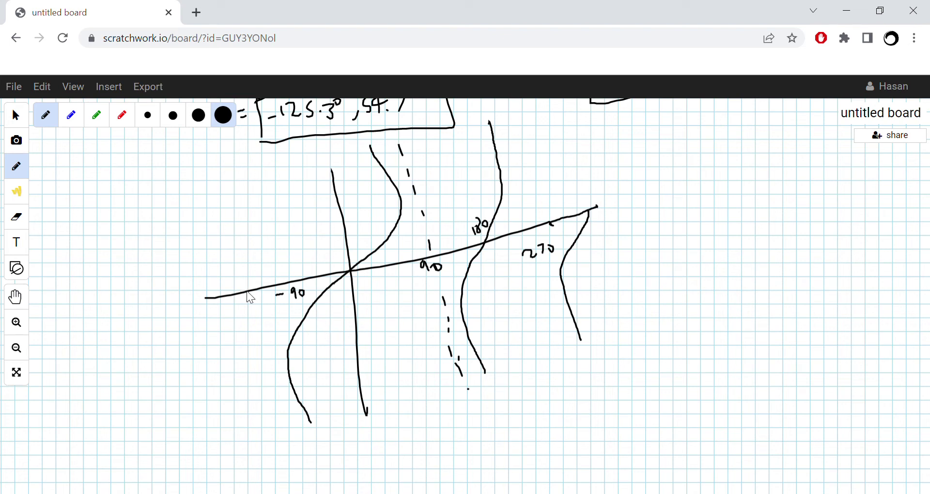
- Extend the -90 asymptote below the axis and draw the branch left of it
scroll(261, 302, left, 5)
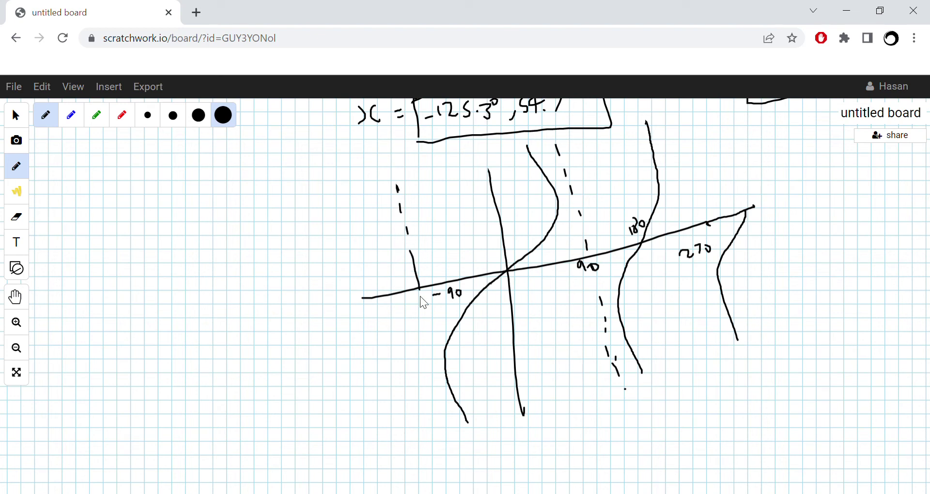
drag(433, 349, 435, 358)
drag(437, 370, 439, 380)
drag(439, 390, 448, 418)
mouse_move(382, 172)
mouse_down()
mouse_move(396, 238)
mouse_move(356, 284)
mouse_up()
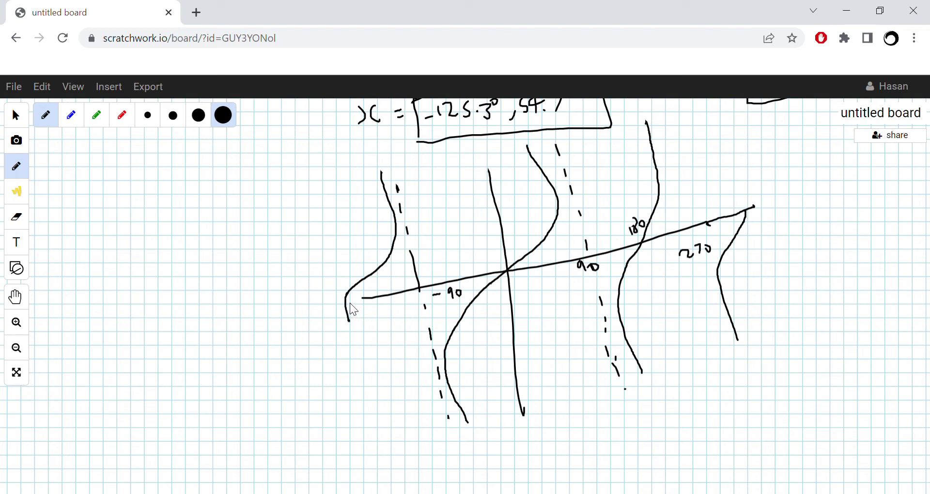
mouse_move(347, 292)
mouse_down()
mouse_move(321, 350)
mouse_move(318, 390)
mouse_move(331, 430)
mouse_up()
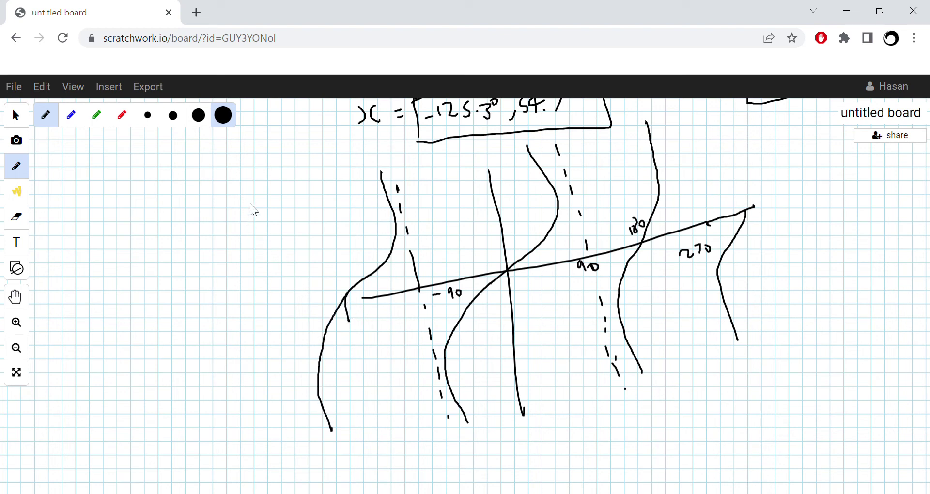
- Draw another dashed asymptote further left, at -270, down past the axis
drag(252, 197, 253, 199)
drag(252, 203, 264, 240)
drag(266, 249, 279, 279)
drag(282, 287, 289, 307)
drag(291, 313, 296, 339)
drag(301, 356, 303, 362)
drag(307, 377, 317, 402)
drag(319, 409, 321, 416)
drag(323, 425, 324, 430)
- Extend the x-axis further left and label the left branch crossing -180
drag(369, 299, 242, 348)
mouse_move(296, 334)
mouse_down()
mouse_move(286, 342)
mouse_move(298, 345)
mouse_move(303, 336)
mouse_move(303, 348)
mouse_up()
drag(338, 315, 362, 313)
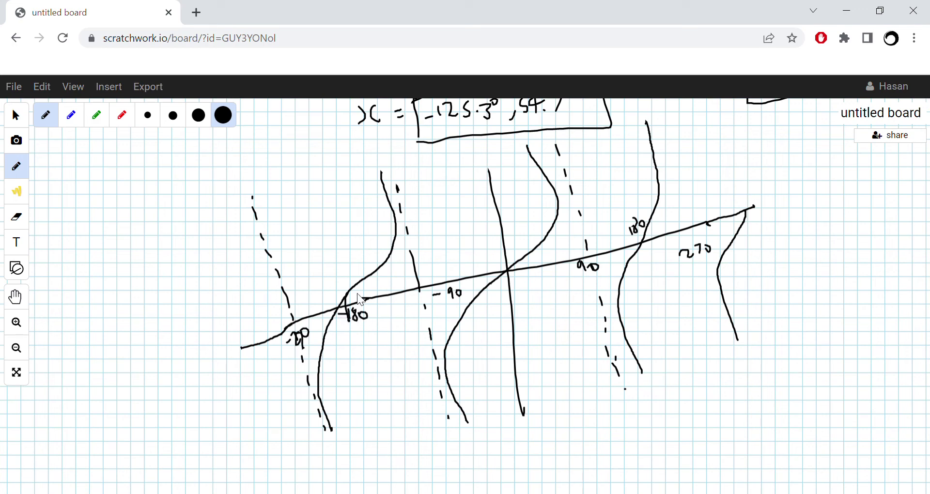
- Check tan x = ±√2 in the working, then mark √2 and -√2 on the y-axis
scroll(508, 298, up, 7)
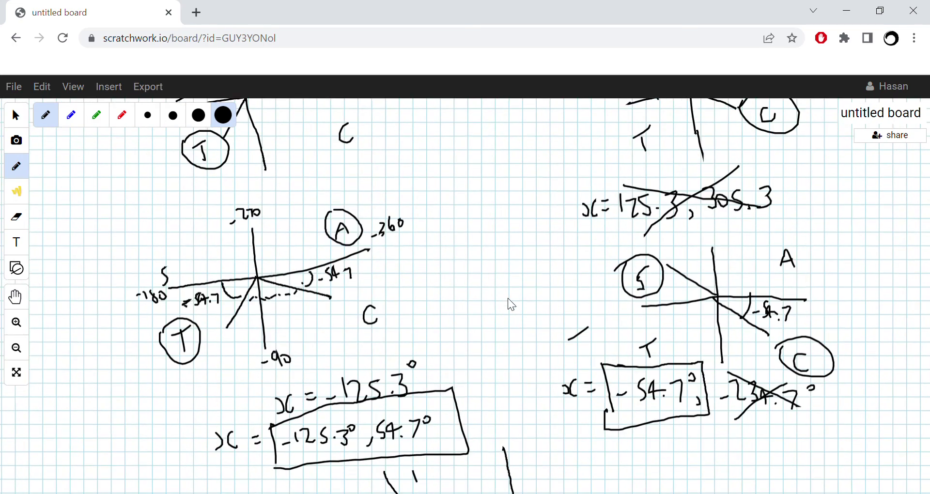
scroll(507, 298, up, 4)
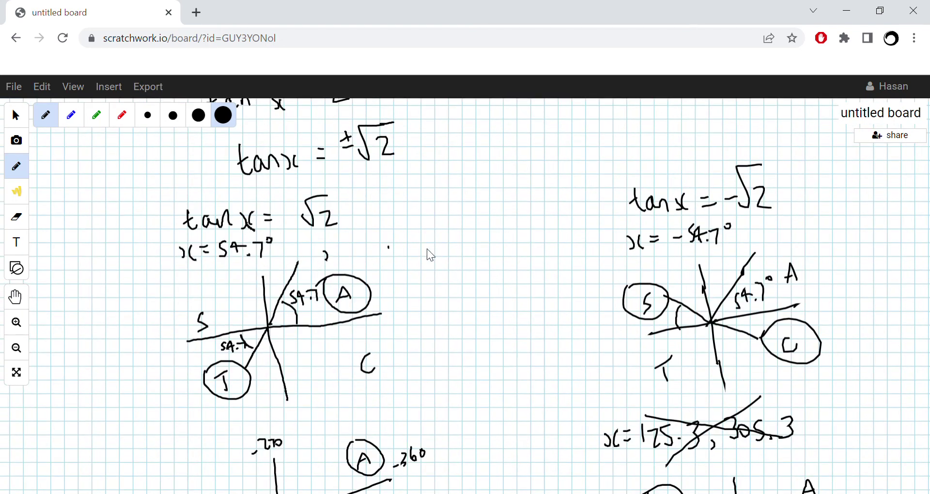
scroll(427, 249, down, 10)
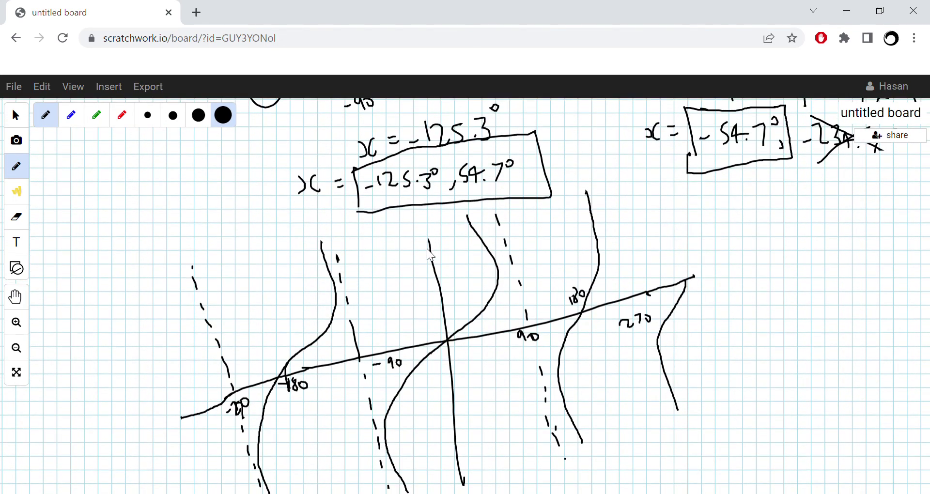
mouse_move(405, 281)
mouse_down()
mouse_move(404, 297)
mouse_move(412, 280)
mouse_move(414, 298)
mouse_up()
scroll(417, 286, up, 8)
scroll(416, 285, down, 11)
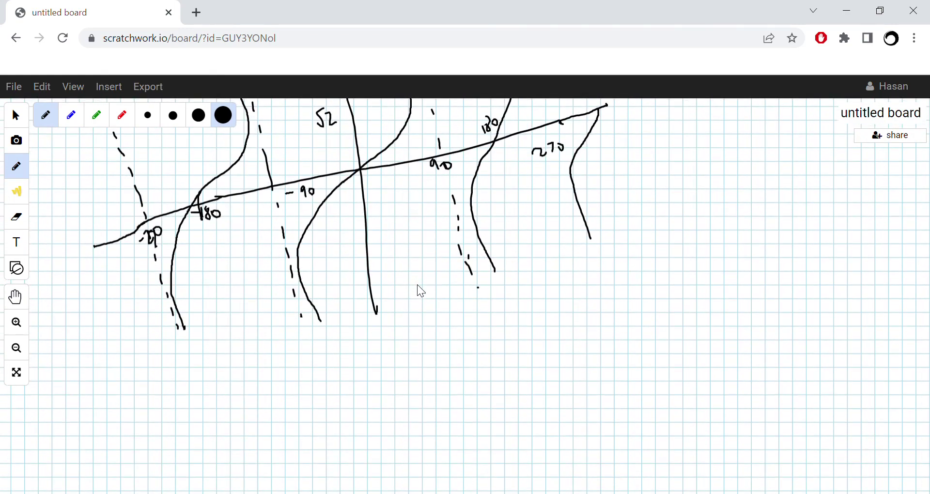
drag(335, 239, 364, 240)
scroll(357, 218, up, 2)
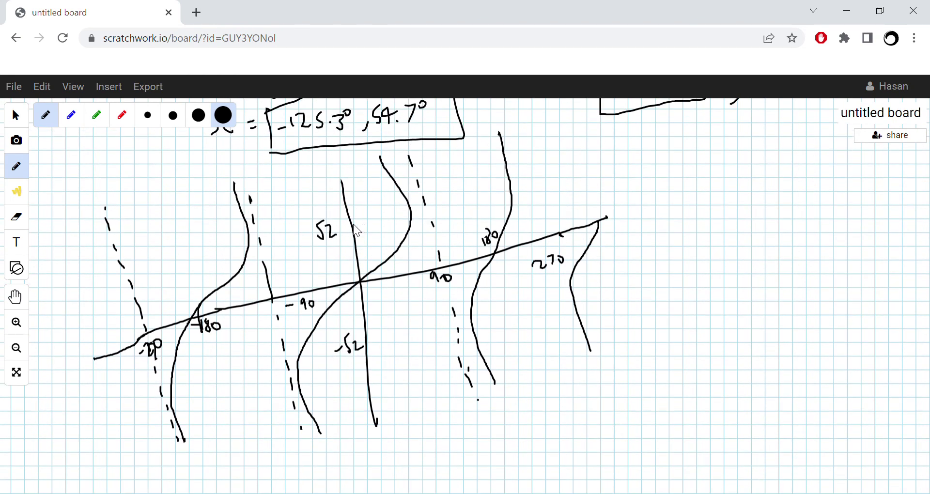
- Draw dotted horizontal lines at √2 and -√2 across the tan branches
drag(364, 223, 383, 218)
drag(264, 250, 253, 251)
drag(410, 207, 470, 185)
drag(478, 183, 495, 178)
drag(499, 175, 506, 172)
drag(453, 190, 432, 198)
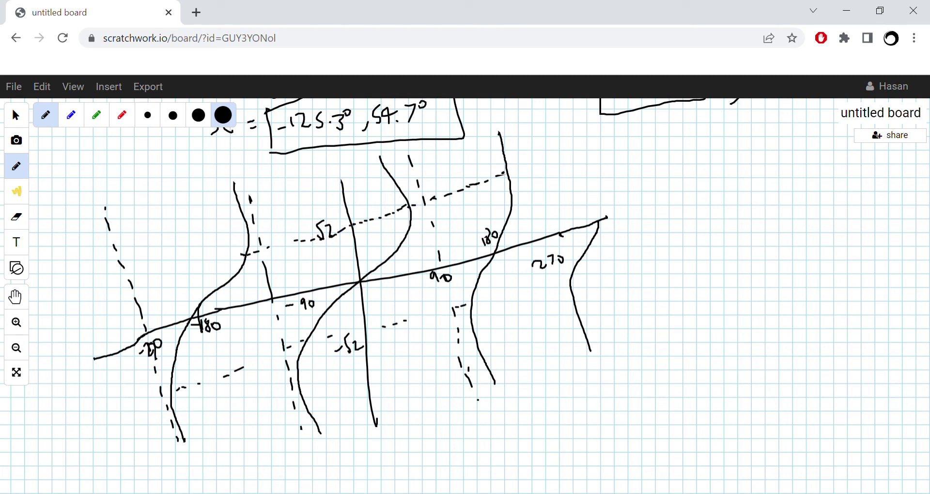
drag(477, 303, 488, 299)
drag(498, 296, 504, 293)
drag(513, 291, 517, 290)
- Circle every intersection of the √2 and -√2 lines with the tan branches
drag(505, 169, 504, 175)
drag(411, 200, 406, 207)
drag(179, 390, 173, 398)
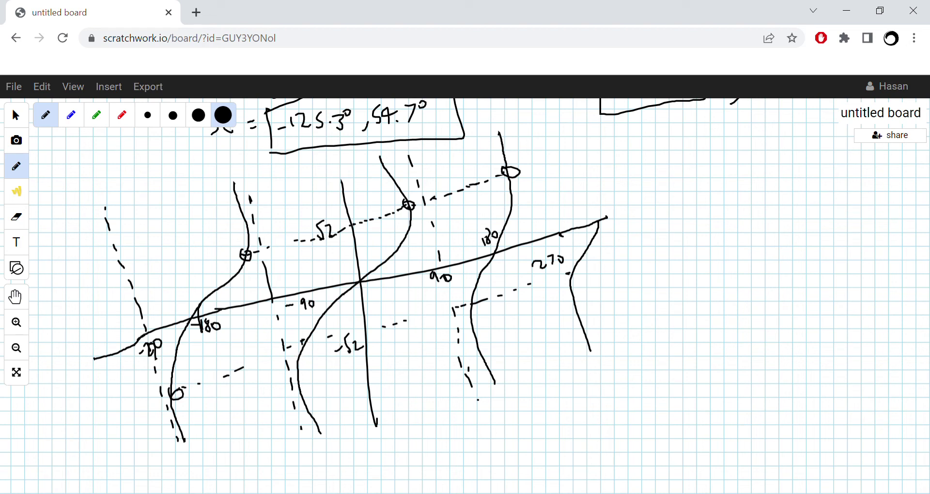
drag(307, 341, 305, 343)
drag(479, 293, 471, 305)
mouse_move(571, 270)
mouse_down()
mouse_move(585, 275)
mouse_move(566, 272)
mouse_up()
drag(540, 279, 552, 277)
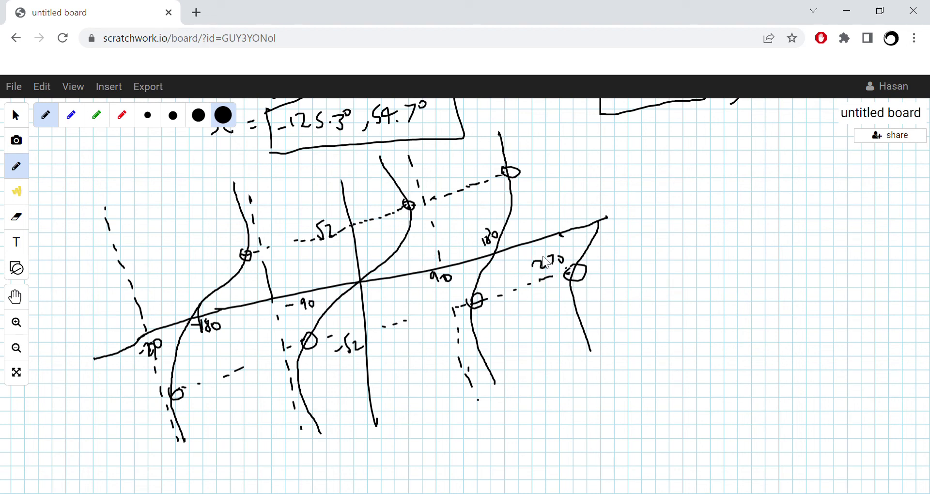
scroll(545, 262, up, 1)
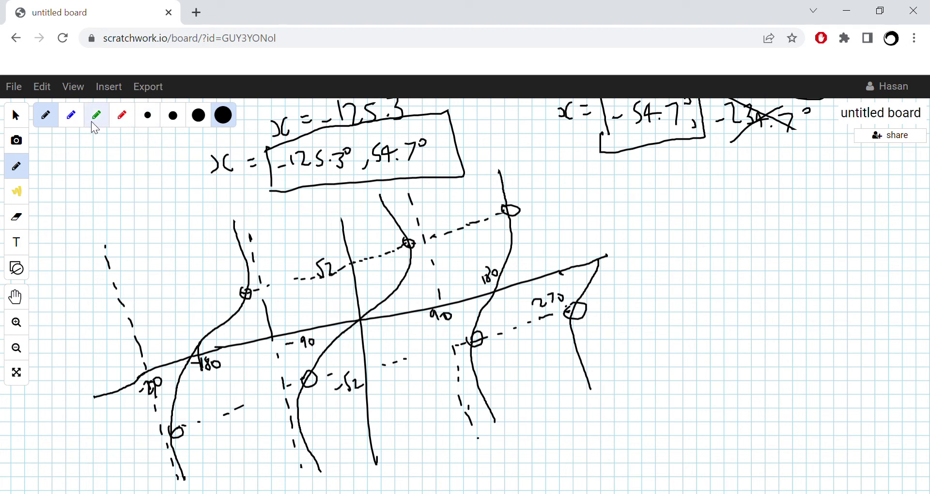
- In red, circle the in-range intersections at 54.7°, -125.3° and -54.7°
click(130, 120)
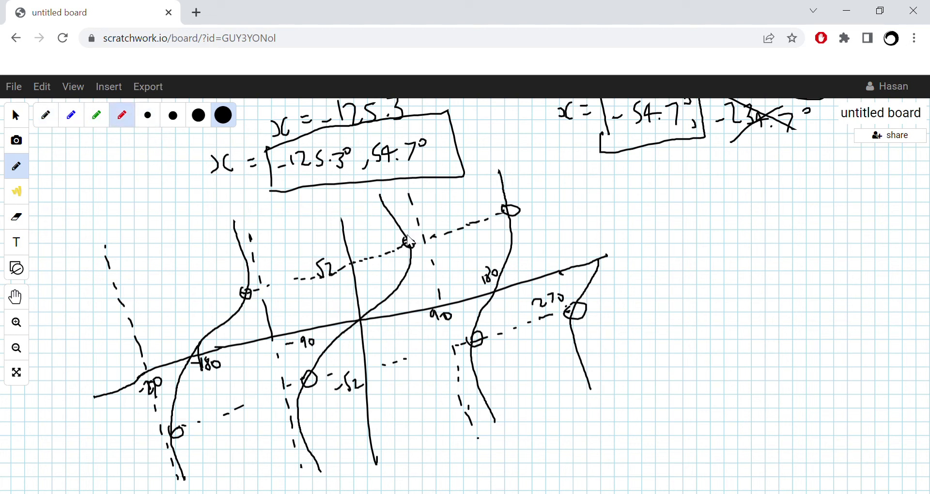
mouse_move(406, 238)
mouse_down()
mouse_move(401, 230)
mouse_move(419, 240)
mouse_move(405, 227)
mouse_up()
mouse_move(243, 287)
mouse_down()
mouse_move(249, 303)
mouse_move(258, 287)
mouse_move(242, 286)
mouse_up()
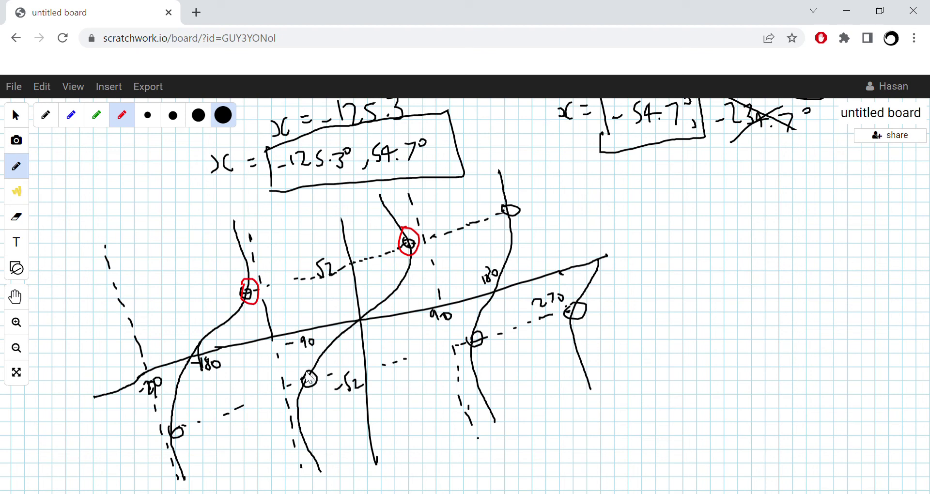
mouse_move(308, 371)
mouse_down()
mouse_move(313, 389)
mouse_move(309, 365)
mouse_up()
- With the blue pen, draw an arrow from the upper red-circled point down to the axis and label it 54.7
click(72, 116)
scroll(177, 171, down, 1)
scroll(178, 169, down, 2)
scroll(794, 324, up, 2)
scroll(794, 324, right, 2)
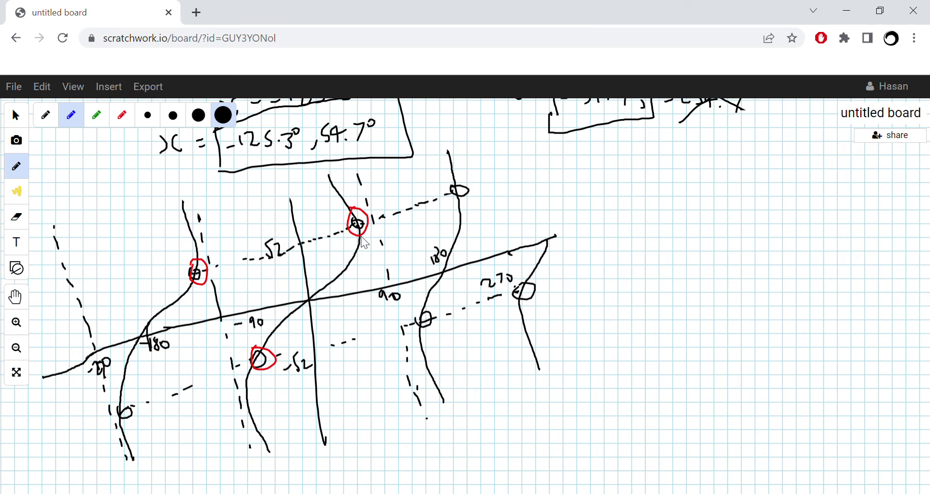
mouse_move(362, 233)
mouse_down()
mouse_move(370, 251)
mouse_move(352, 280)
mouse_move(361, 266)
mouse_move(376, 271)
mouse_up()
drag(232, 370, 231, 364)
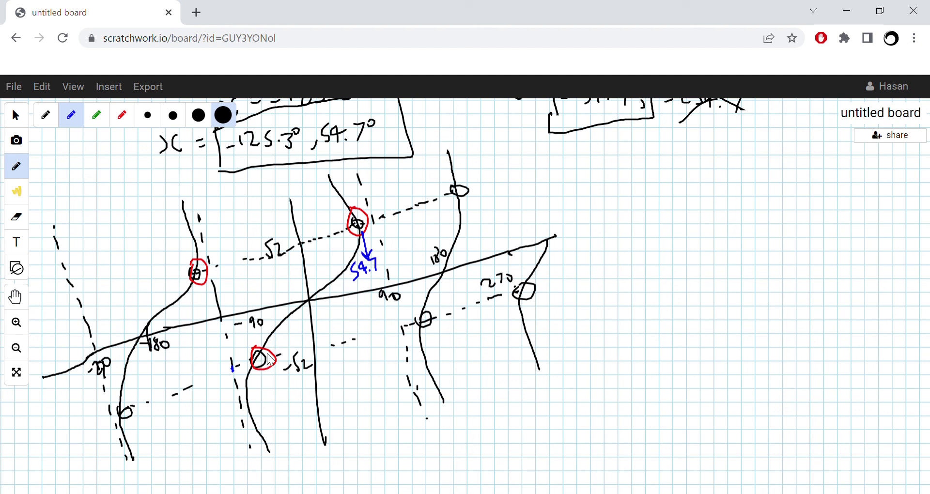
- Draw blue arrows from the lower and left red-circled points, labelling them -54.7 and -125.3°
mouse_move(267, 369)
mouse_down()
mouse_move(279, 380)
mouse_move(273, 403)
mouse_move(300, 399)
mouse_up()
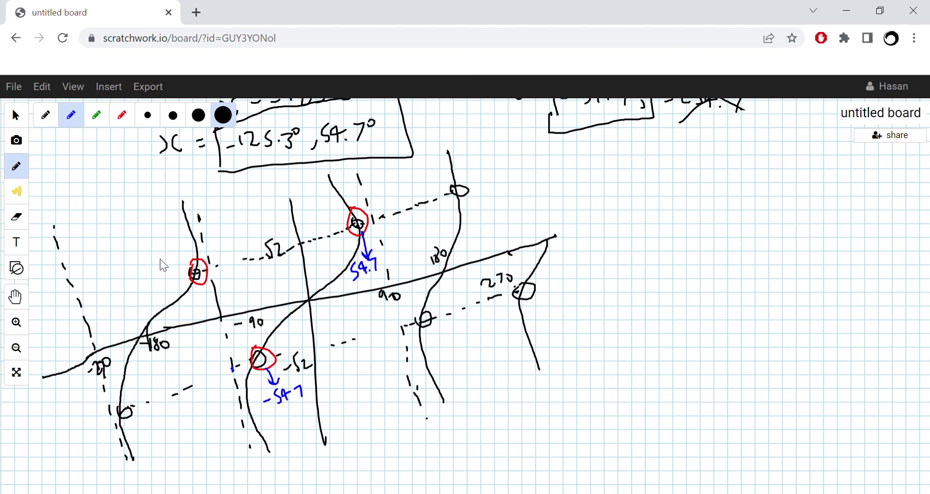
mouse_move(178, 249)
mouse_down()
mouse_move(187, 262)
mouse_move(183, 250)
mouse_move(138, 247)
mouse_move(156, 249)
mouse_move(170, 229)
mouse_move(178, 242)
mouse_move(182, 222)
mouse_up()
click(163, 242)
scroll(587, 281, up, 2)
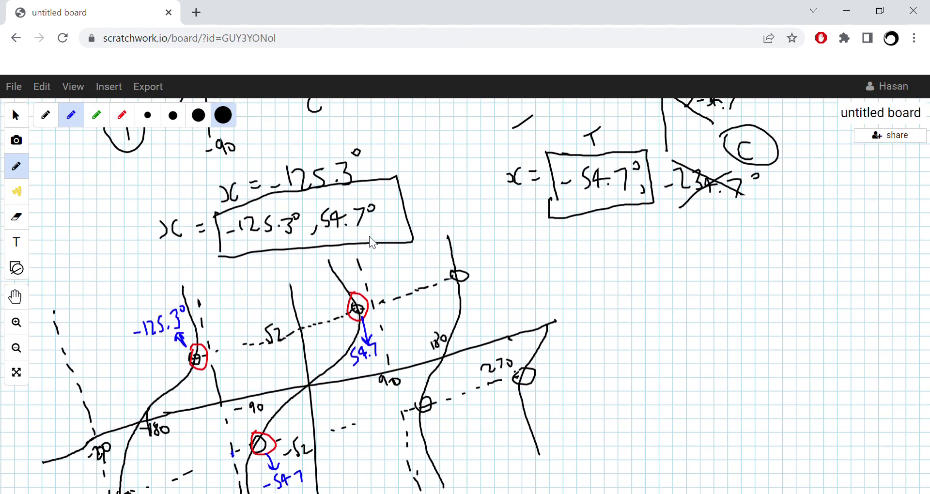
scroll(545, 233, up, 6)
scroll(545, 231, down, 9)
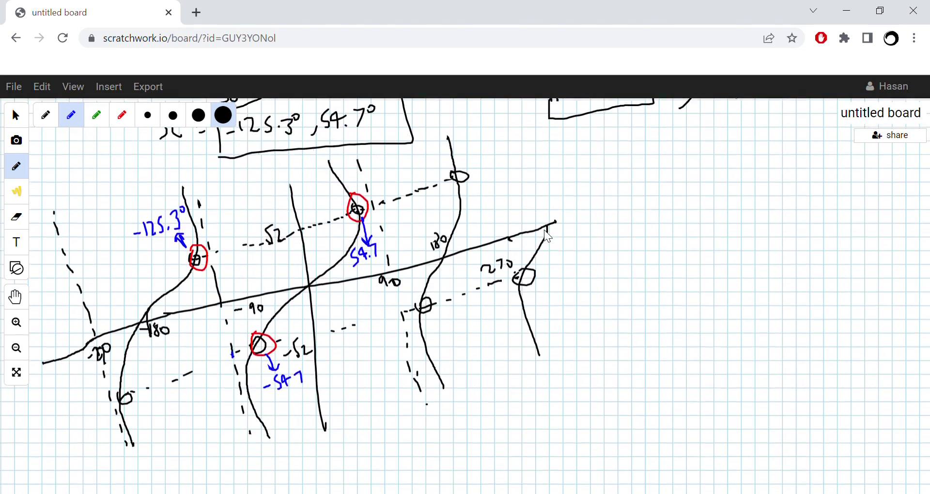